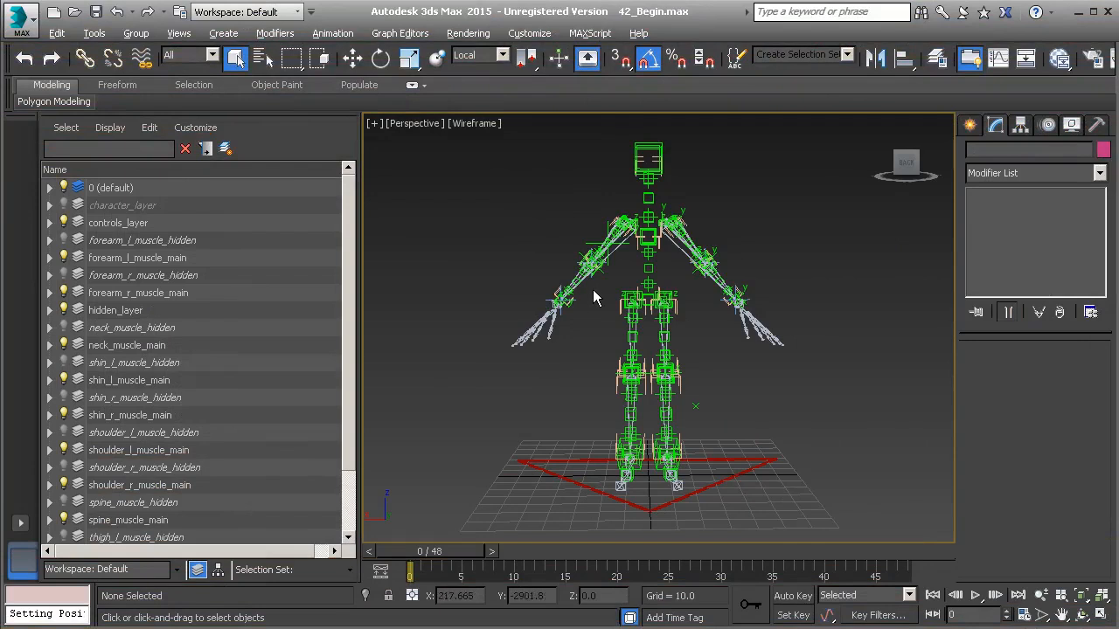
Step: Open Parameter Wiring for the Bone_R_Buttock helper and expand its transform to the Zero Pos XYZ position tracks as the driven side
{"action": "scroll", "coordinate": [616, 318], "scroll_direction": "up", "scroll_amount": 3}
{"action": "scroll", "coordinate": [624, 270], "scroll_direction": "up", "scroll_amount": 3}
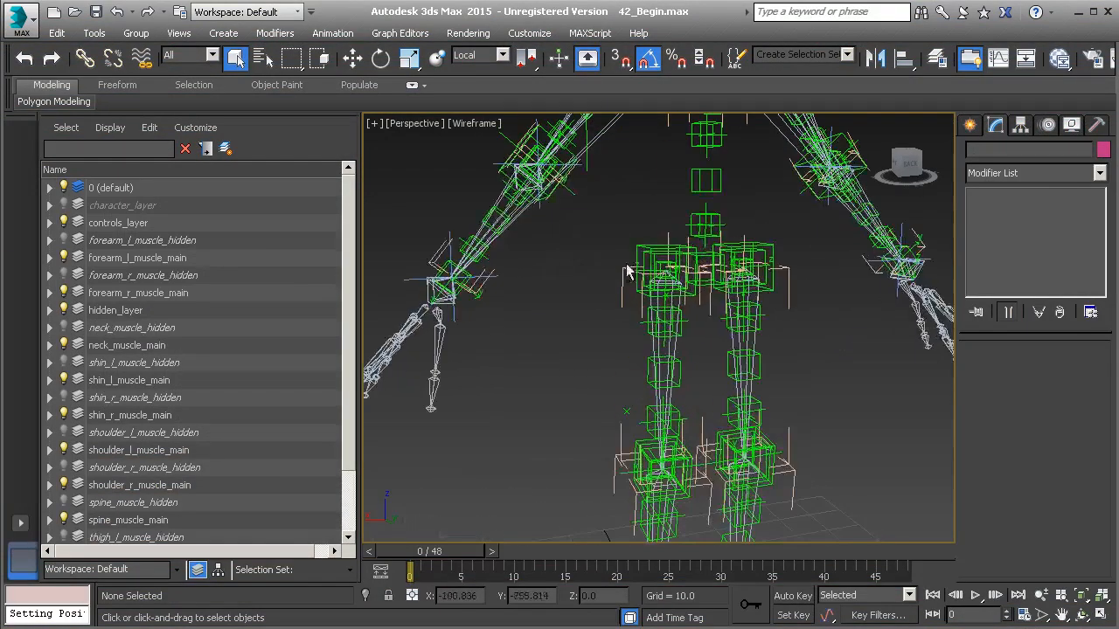
{"action": "left_click", "coordinate": [637, 246]}
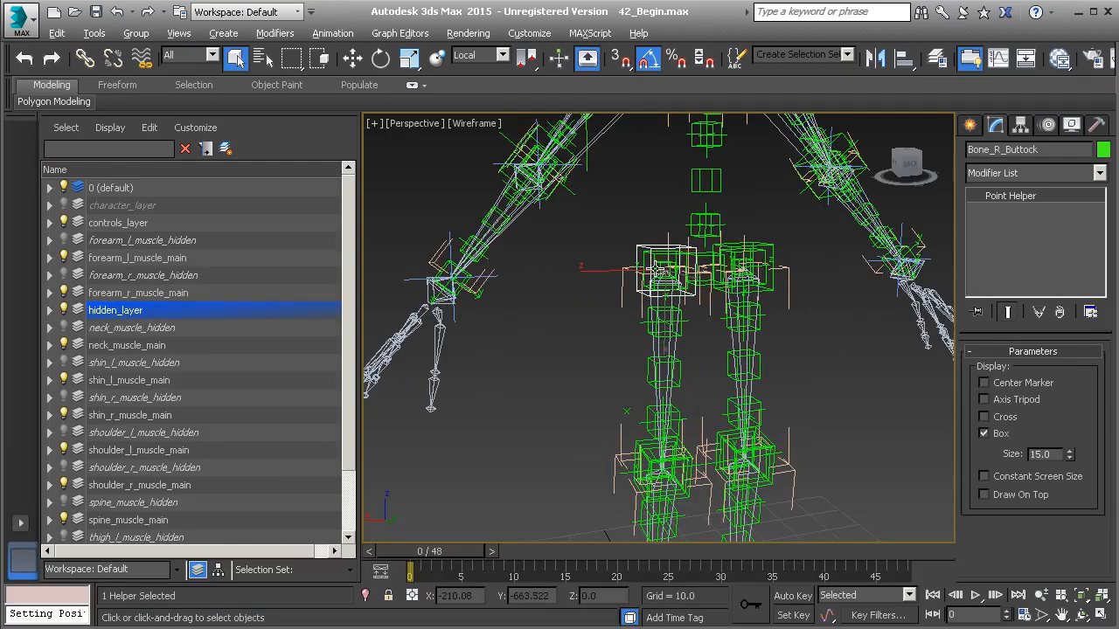
{"action": "key", "text": "alt+5"}
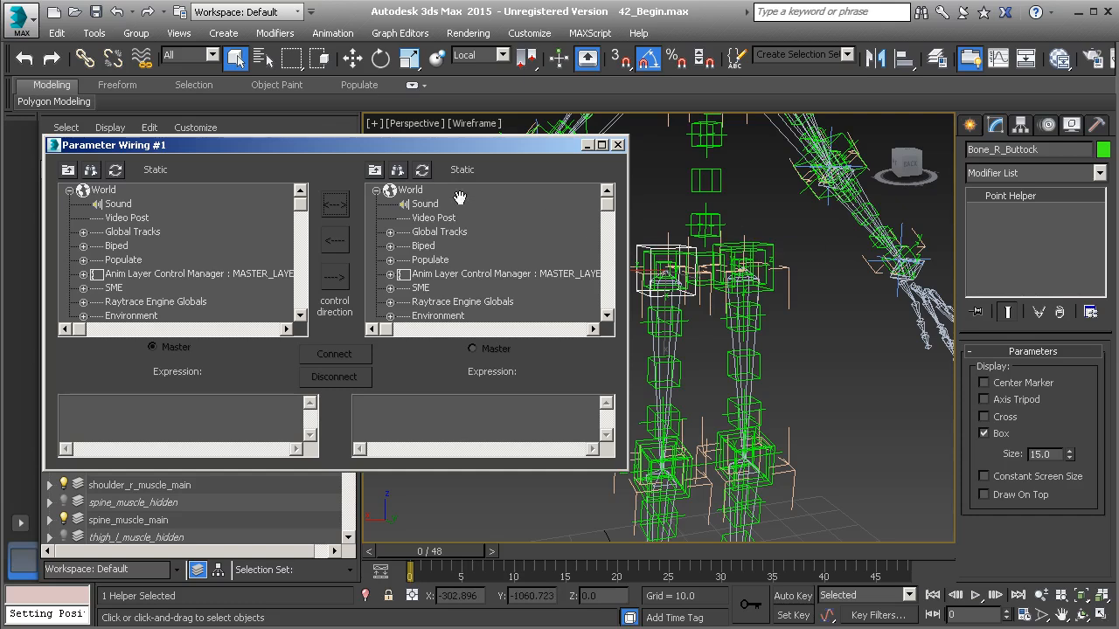
{"action": "left_click", "coordinate": [423, 170]}
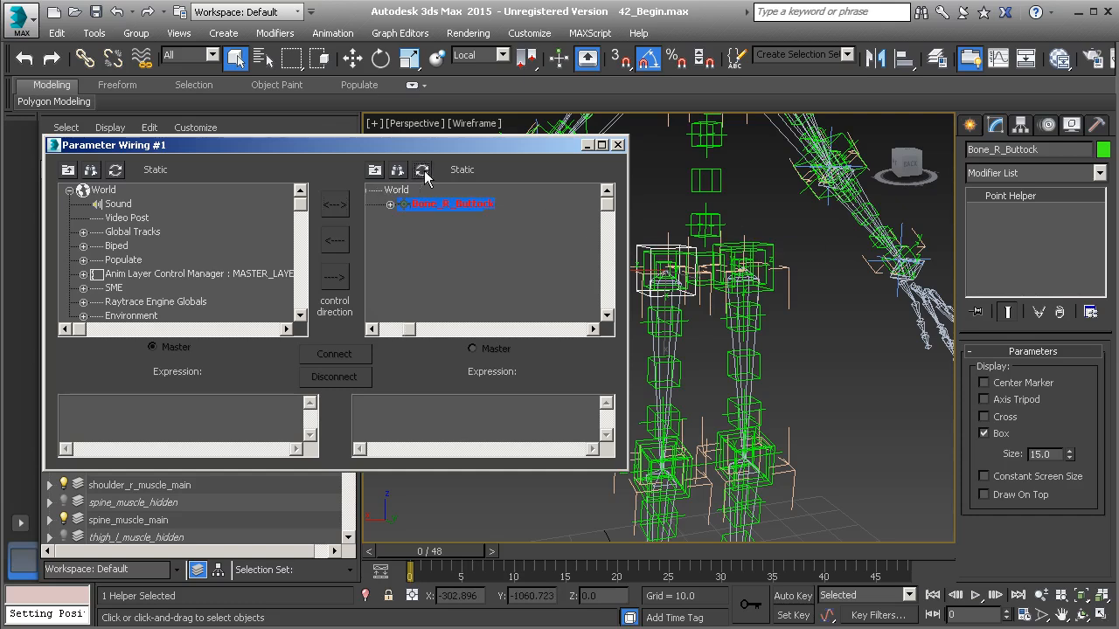
{"action": "left_click", "coordinate": [390, 204]}
{"action": "left_click", "coordinate": [404, 218]}
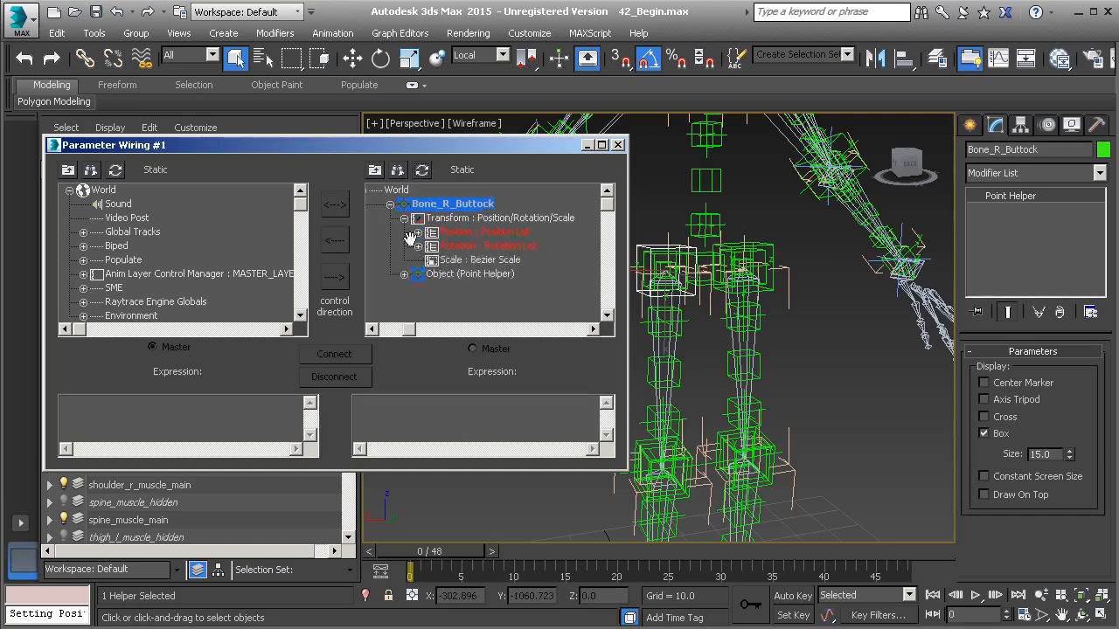
{"action": "left_click", "coordinate": [418, 232]}
{"action": "left_click", "coordinate": [432, 260]}
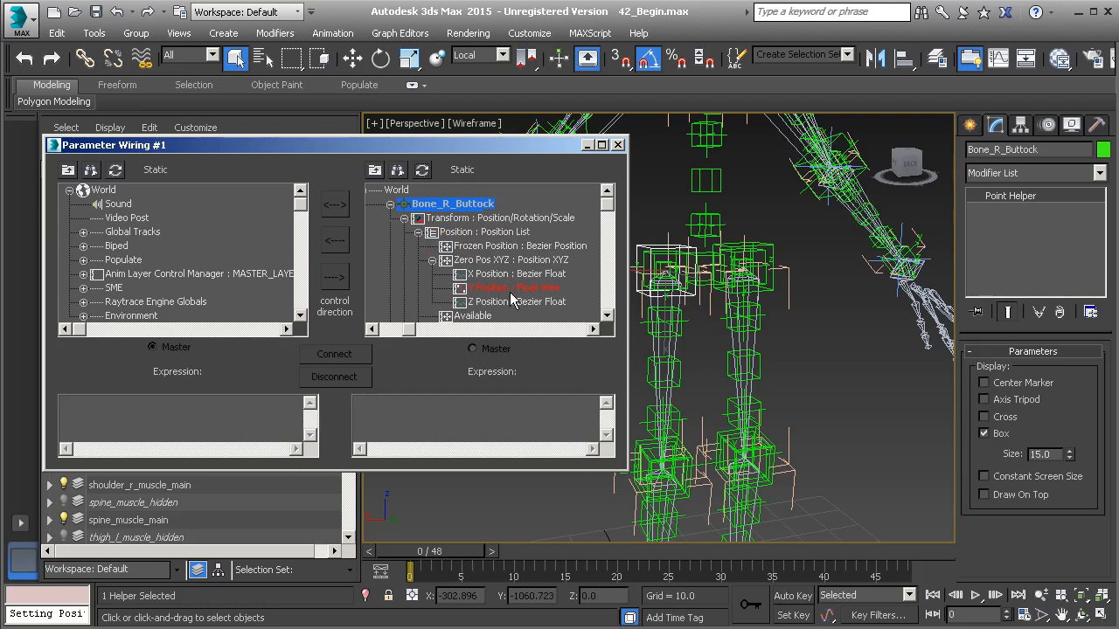
Step: Load Expose_R_Thigh as the driving object and inspect the wire expression from its Local Euler Z to Bone_R_Buttock's Y Position
{"action": "middle_click_drag", "start_coordinate": [691, 350], "coordinate": [746, 373], "text": "alt"}
{"action": "mouse_move", "coordinate": [727, 298]}
{"action": "middle_mouse_down", "text": "alt"}
{"action": "mouse_move", "coordinate": [727, 307]}
{"action": "mouse_move", "coordinate": [723, 281]}
{"action": "middle_mouse_up", "text": "alt"}
{"action": "scroll", "coordinate": [723, 281], "scroll_direction": "up", "scroll_amount": 4}
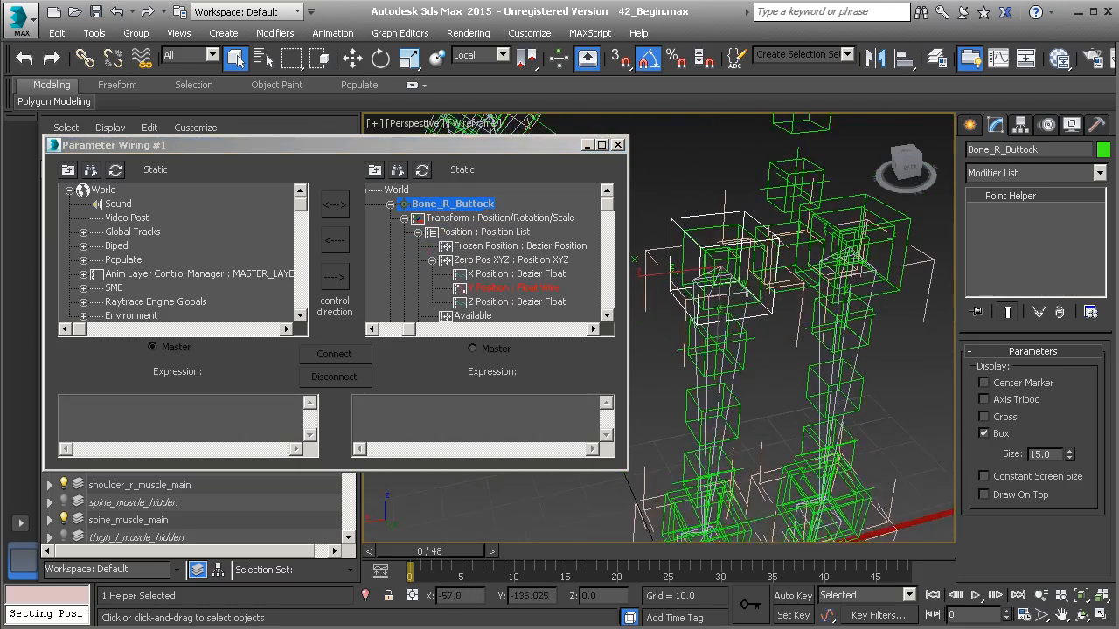
{"action": "left_click", "coordinate": [676, 268]}
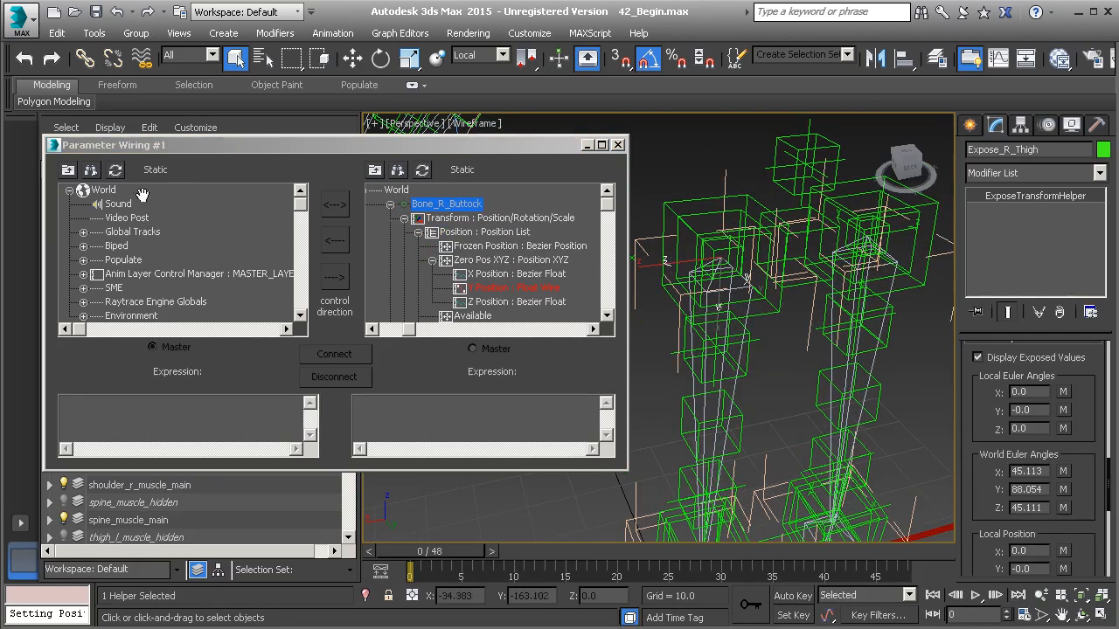
{"action": "left_click", "coordinate": [112, 170]}
{"action": "left_click", "coordinate": [83, 205]}
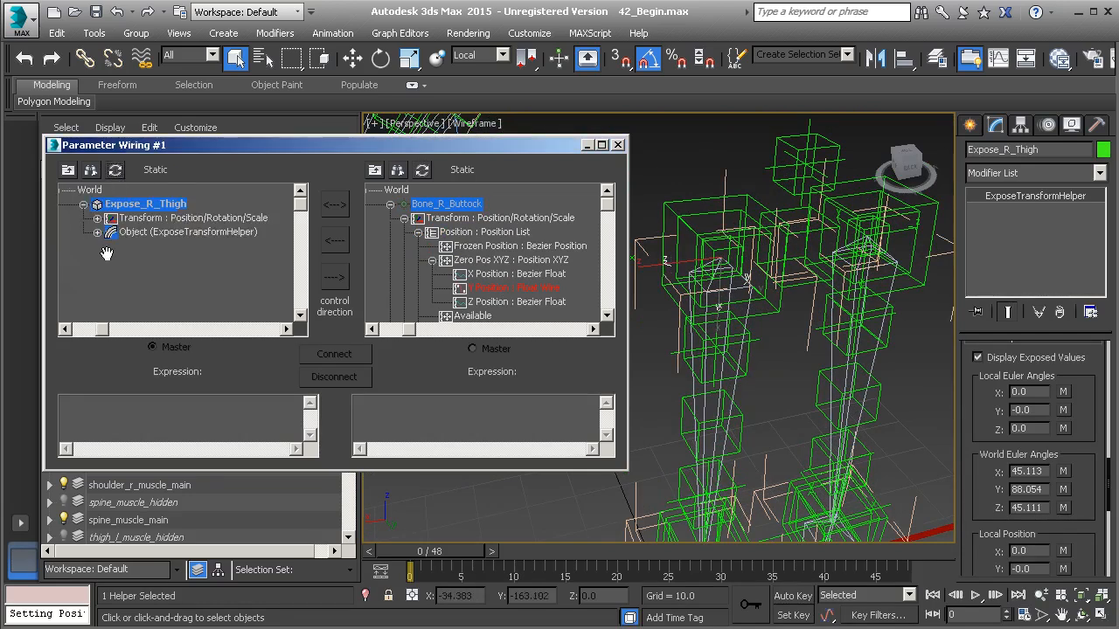
{"action": "left_click", "coordinate": [97, 233]}
{"action": "middle_click_drag", "start_coordinate": [169, 280], "coordinate": [149, 234]}
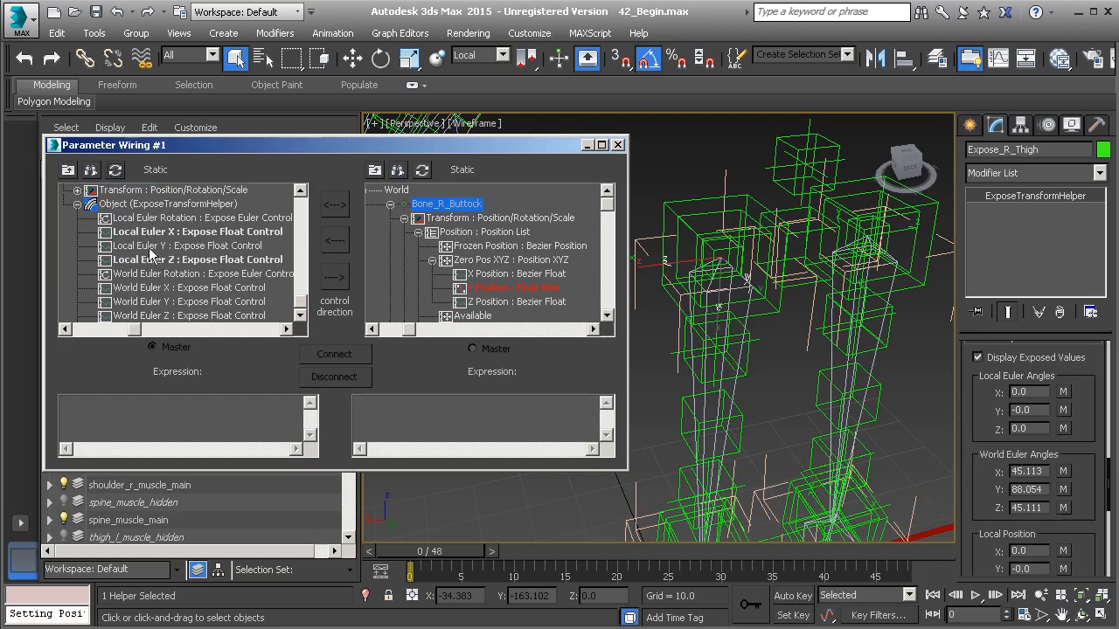
{"action": "left_click", "coordinate": [151, 261]}
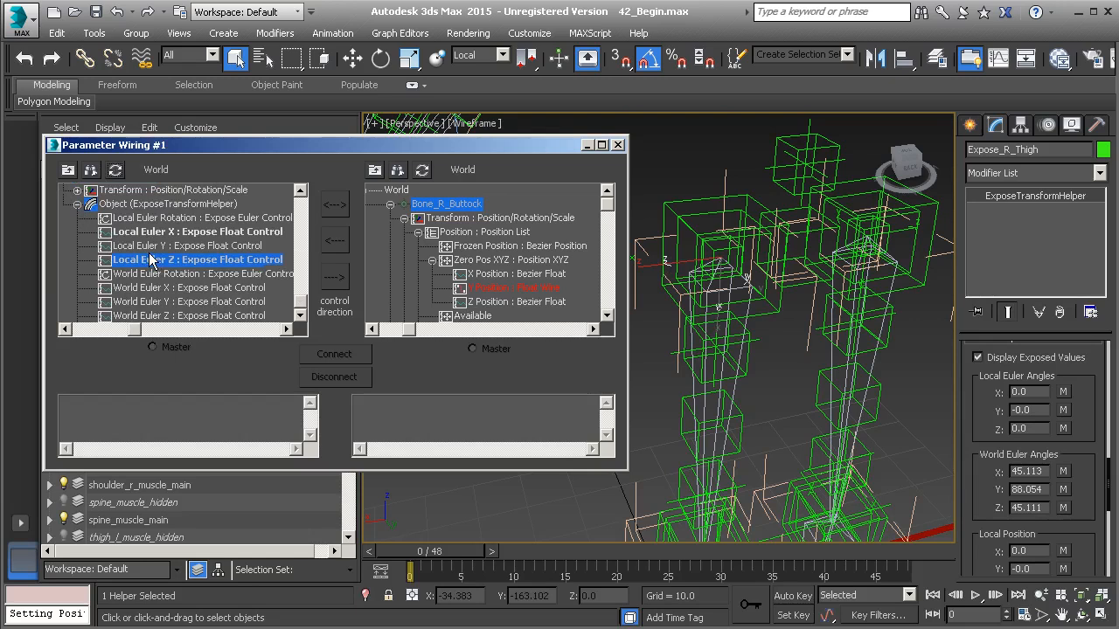
{"action": "left_click", "coordinate": [503, 289]}
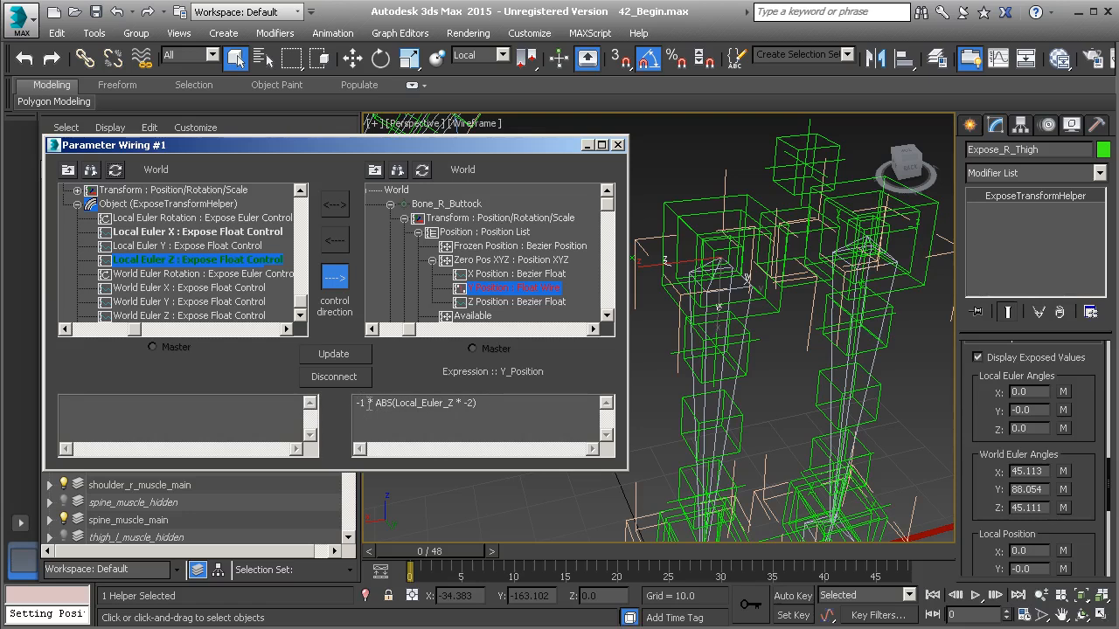
Step: Remove the -1 multiplier so the Y Position expression reads ABS(Local_Euler_Z * -2), and update the wire
{"action": "left_click", "coordinate": [703, 347]}
{"action": "middle_click_drag", "start_coordinate": [703, 348], "coordinate": [705, 271], "text": "alt"}
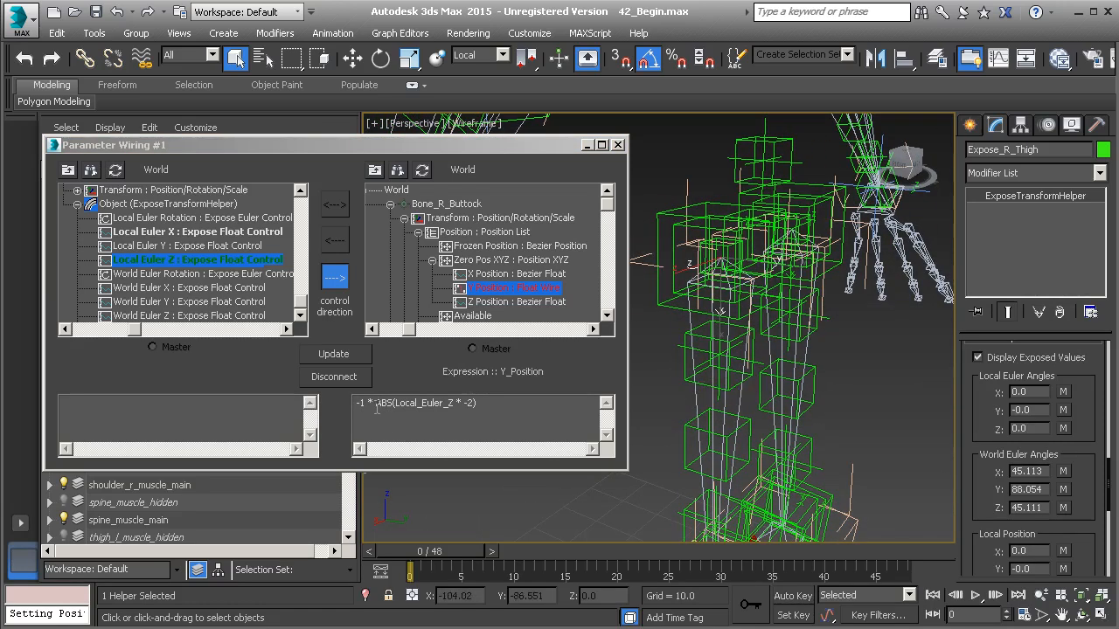
{"action": "left_click_drag", "start_coordinate": [377, 406], "coordinate": [358, 406]}
{"action": "key", "text": "Delete"}
{"action": "left_click", "coordinate": [333, 354]}
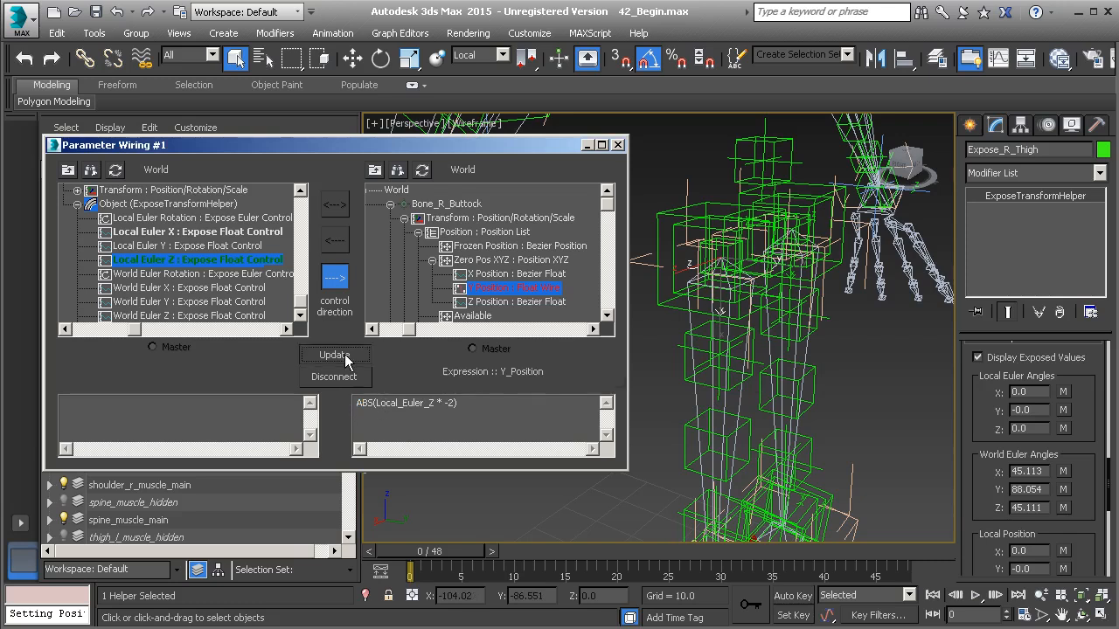
Step: Test-rotate Bone_R_Thigh to check how the buttock helper responds, cancelling the rotation
{"action": "left_click", "coordinate": [706, 390]}
{"action": "key", "text": "e"}
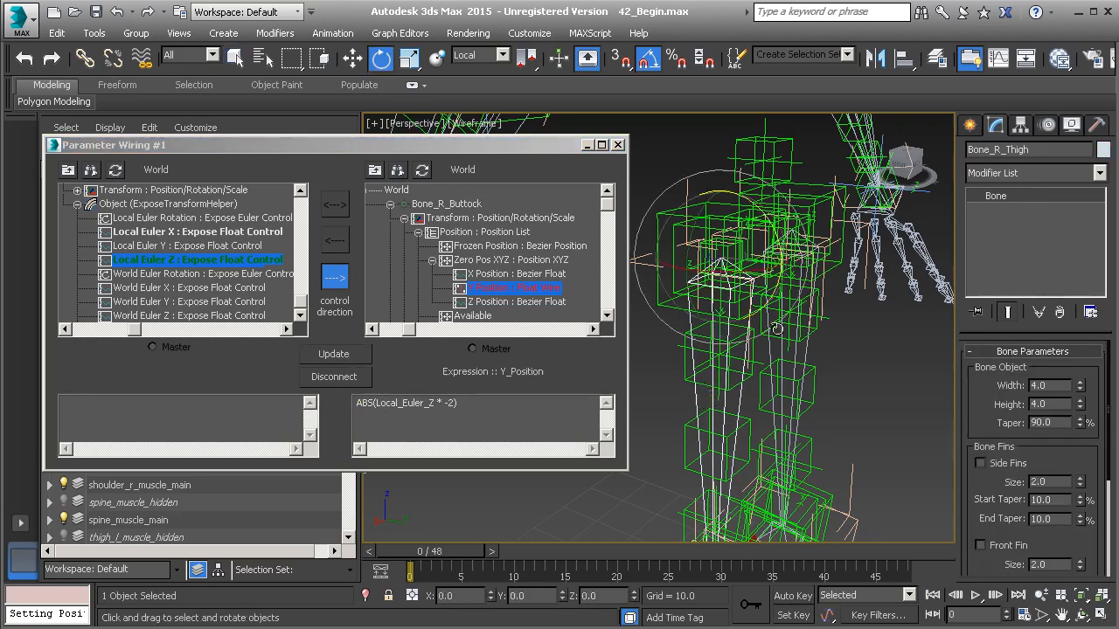
{"action": "left_click_drag", "start_coordinate": [776, 287], "coordinate": [770, 228]}
{"action": "right_click", "coordinate": [769, 227]}
Step: Restore the Y Position expression to -1 * ABS(Local_Euler_Z * -2) and update the wire
{"action": "left_click", "coordinate": [357, 409]}
{"action": "type", "text": "-1 *"}
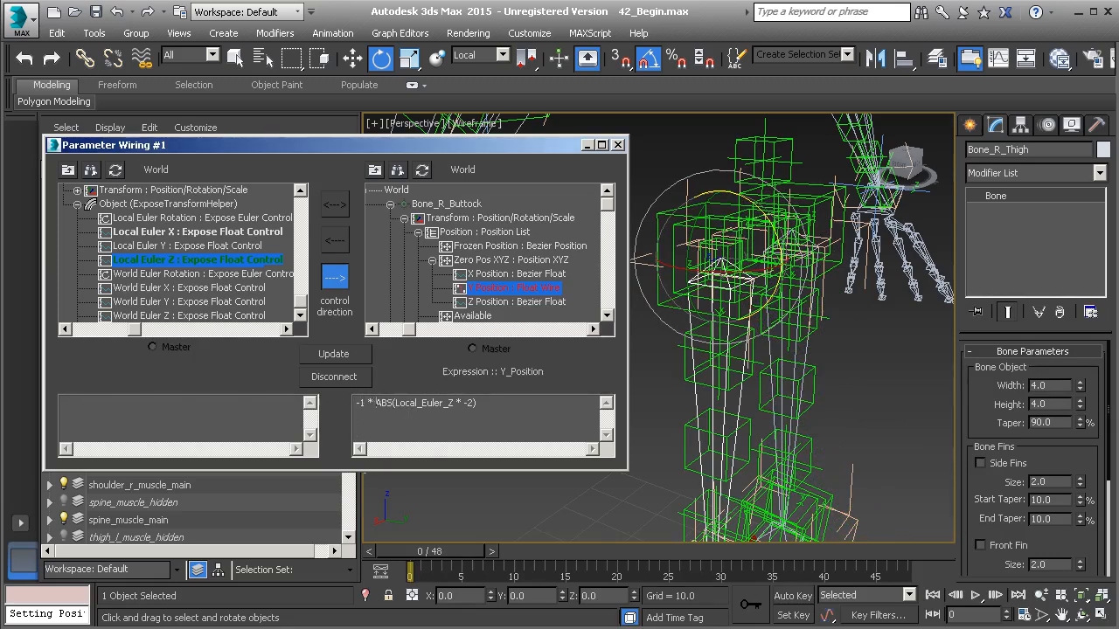
{"action": "left_click", "coordinate": [336, 354]}
Step: Close Parameter Wiring, test-rotate Bone_R_Thigh with the restored expression, and undo the rotation
{"action": "left_click", "coordinate": [618, 146]}
{"action": "left_click_drag", "start_coordinate": [782, 278], "coordinate": [789, 205]}
{"action": "key", "text": "ctrl+z"}
Step: Delete the unneeded cross-shaped point helper Point001 beside the character's right upper arm
{"action": "middle_click_drag", "start_coordinate": [749, 276], "coordinate": [642, 362], "text": "alt"}
{"action": "scroll", "coordinate": [642, 364], "scroll_direction": "down", "scroll_amount": 5}
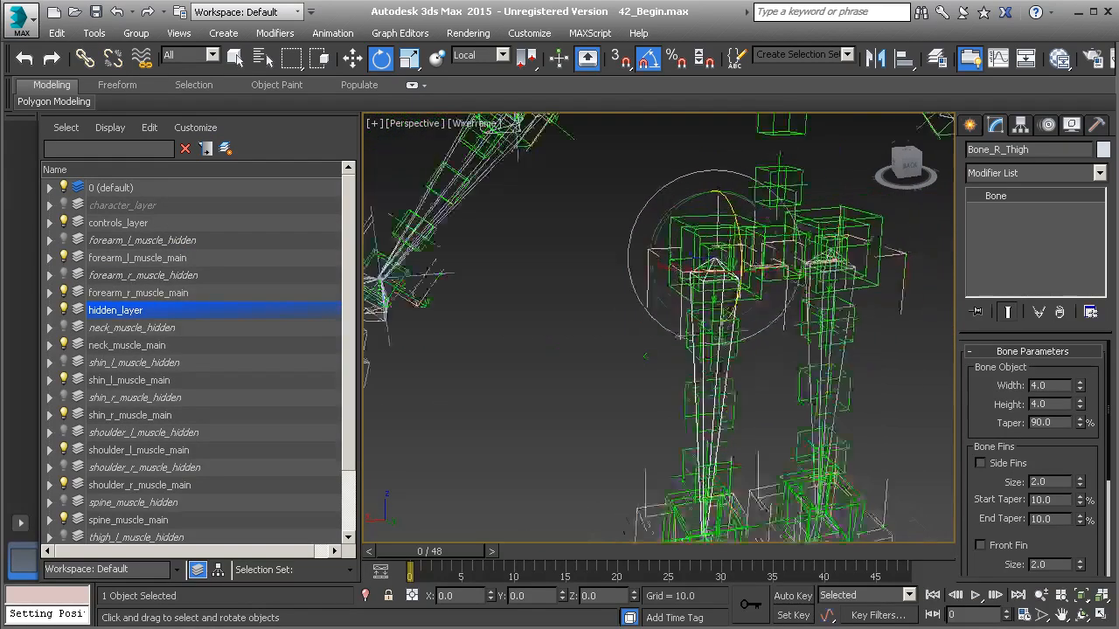
{"action": "middle_click_drag", "start_coordinate": [645, 196], "coordinate": [604, 310]}
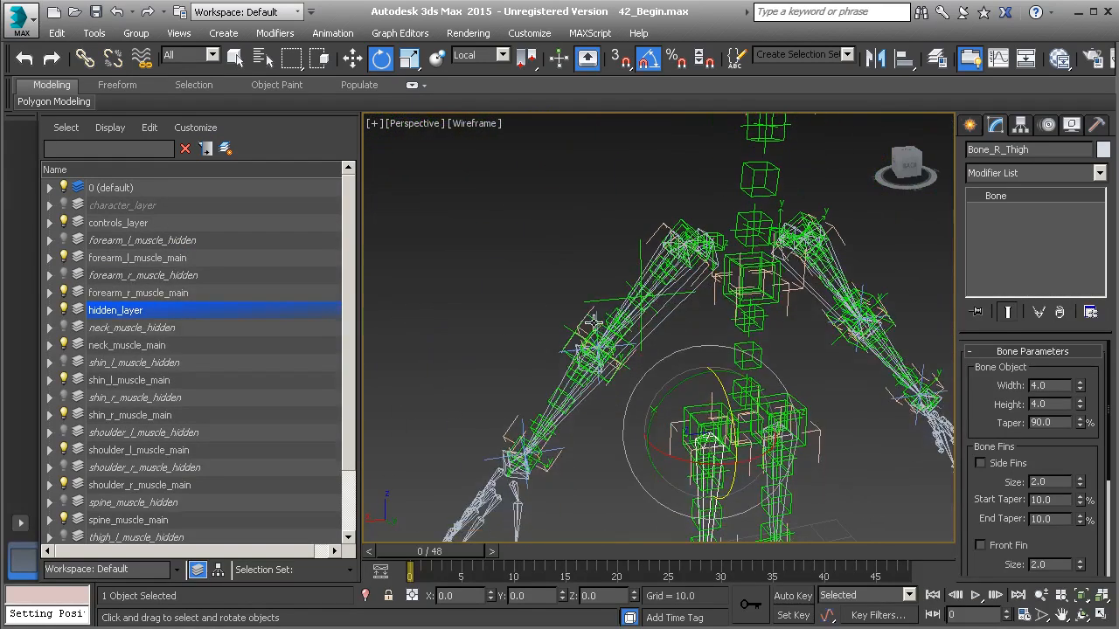
{"action": "left_click", "coordinate": [603, 300]}
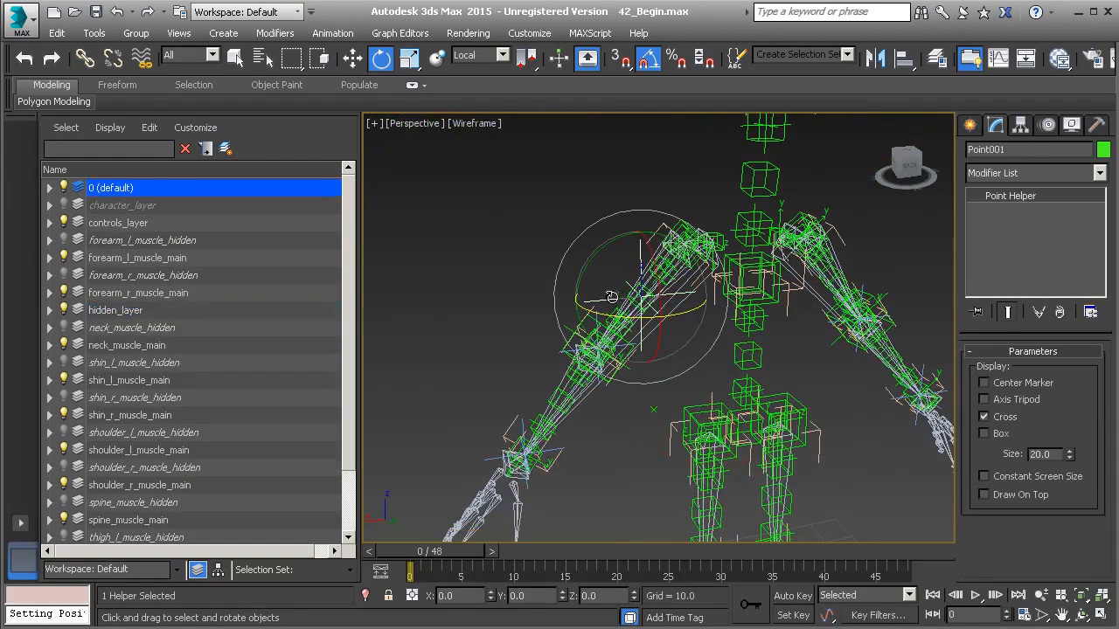
{"action": "key", "text": "Delete"}
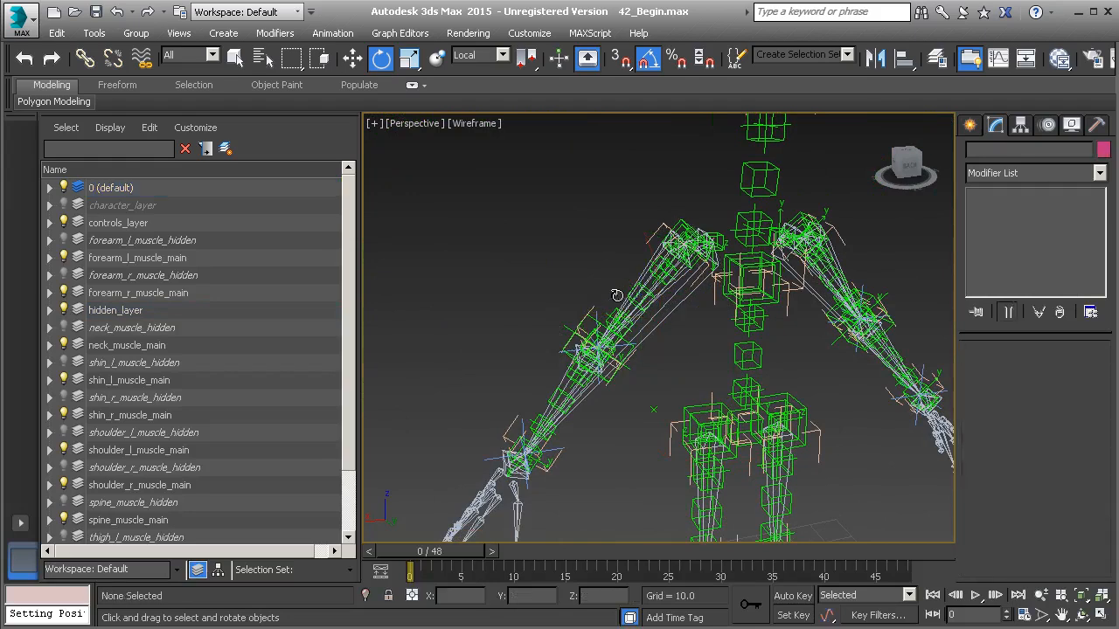
Step: Delete the unneeded ExposeTransform001 helper floating between the left leg and left hand
{"action": "mouse_move", "coordinate": [739, 359]}
{"action": "middle_mouse_down", "text": "alt"}
{"action": "mouse_move", "coordinate": [701, 365]}
{"action": "mouse_move", "coordinate": [740, 337]}
{"action": "middle_mouse_up", "text": "alt"}
{"action": "left_click_drag", "start_coordinate": [643, 323], "coordinate": [687, 366]}
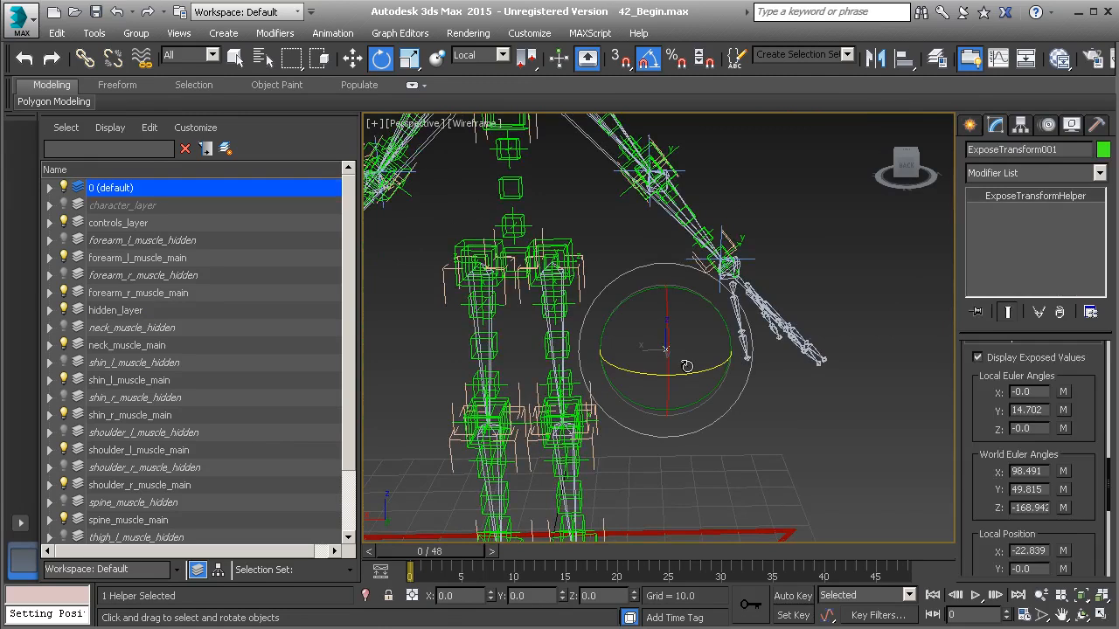
{"action": "key", "text": "Delete"}
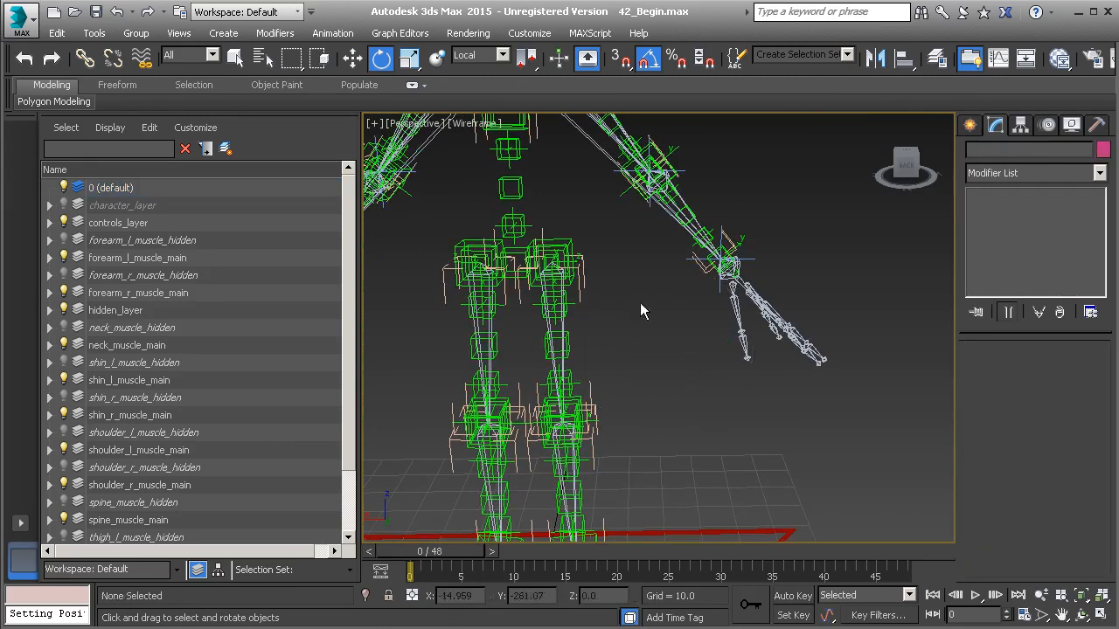
Step: Unhide character_layer and switch the perspective viewport from wireframe to Realistic shading
{"action": "left_click", "coordinate": [64, 205]}
{"action": "middle_click_drag", "start_coordinate": [535, 298], "coordinate": [556, 326]}
{"action": "key", "text": "F3"}
{"action": "middle_click_drag", "start_coordinate": [588, 239], "coordinate": [603, 300]}
{"action": "scroll", "coordinate": [574, 290], "scroll_direction": "down", "scroll_amount": 5}
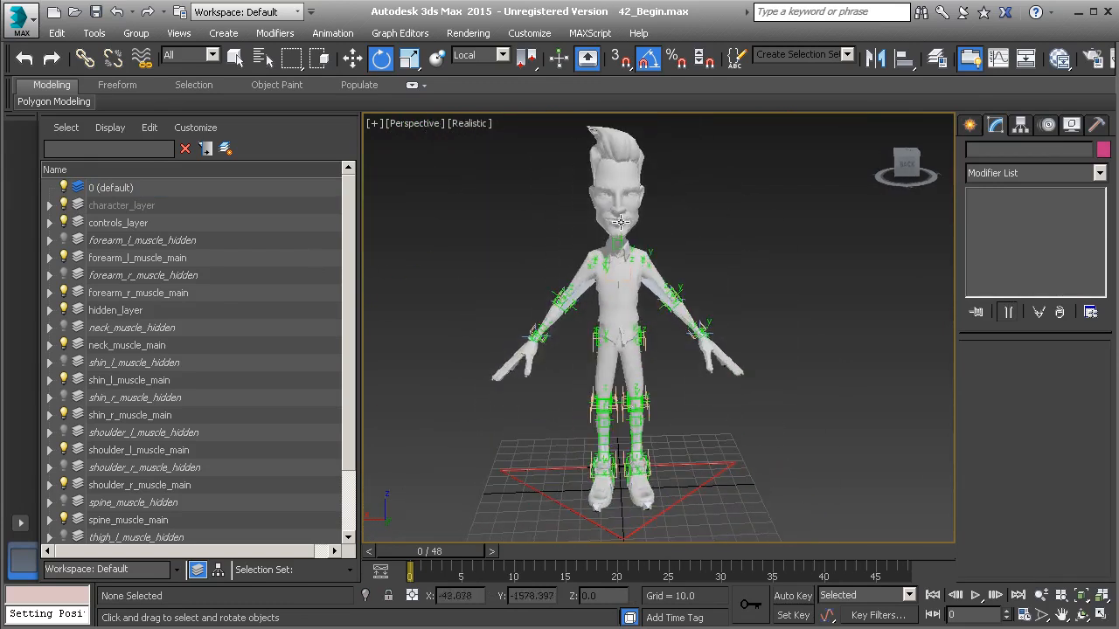
Step: Unfreeze character_layer through the layer manager and close it
{"action": "left_click", "coordinate": [94, 33]}
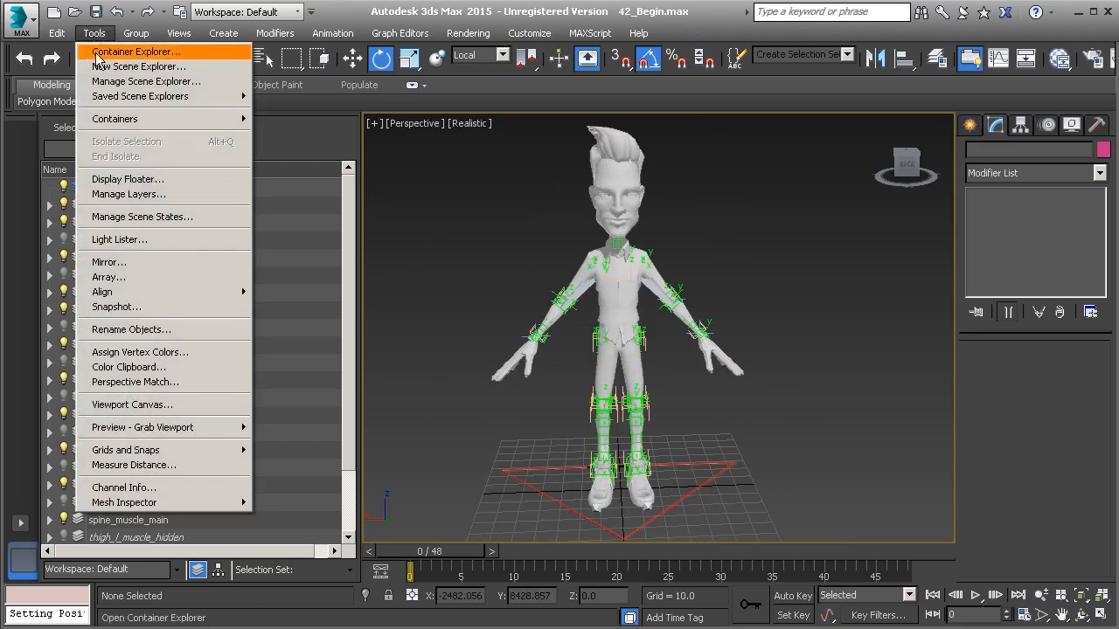
{"action": "left_click", "coordinate": [133, 194]}
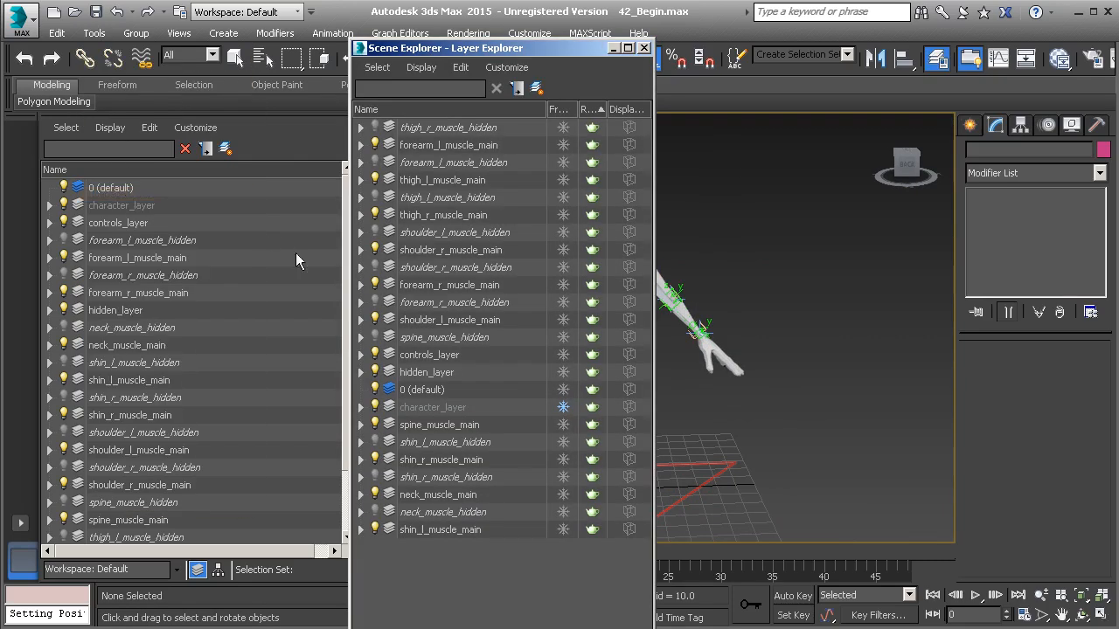
{"action": "left_click", "coordinate": [563, 407]}
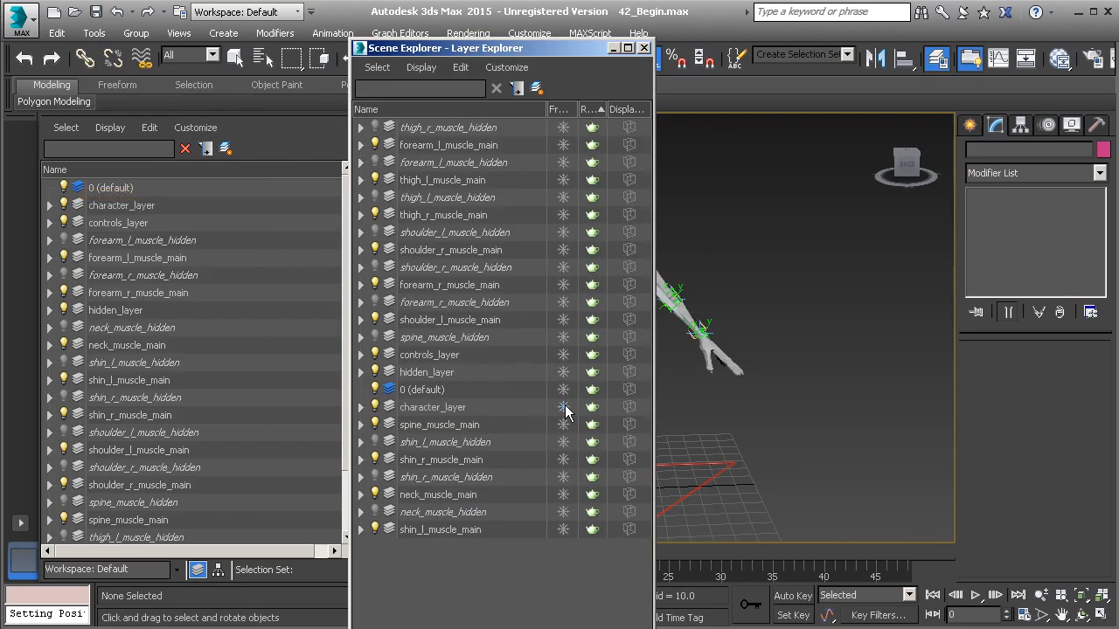
{"action": "left_click", "coordinate": [644, 48]}
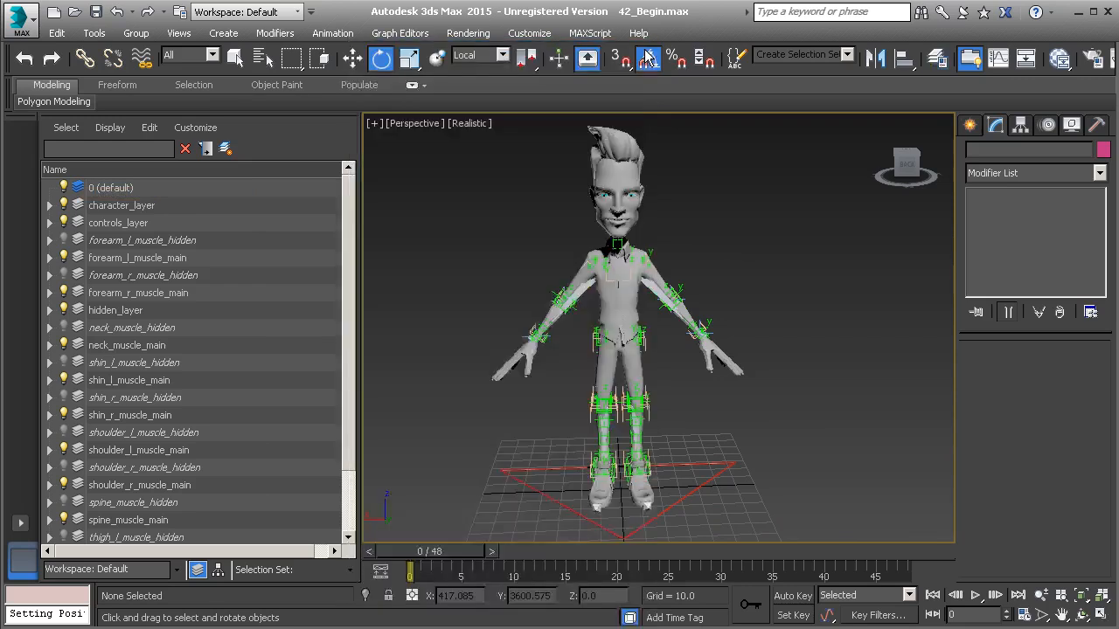
Step: Sort the scene explorer by hierarchy and hide the singer_shirt mesh
{"action": "left_click", "coordinate": [218, 569]}
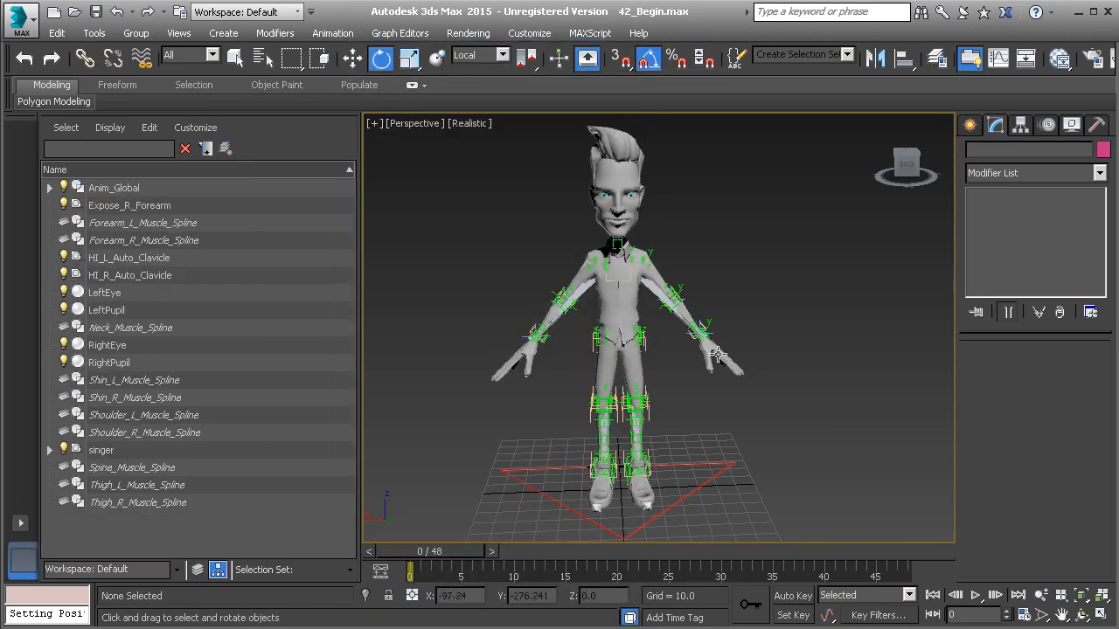
{"action": "scroll", "coordinate": [654, 348], "scroll_direction": "up", "scroll_amount": 4}
{"action": "left_click", "coordinate": [622, 243]}
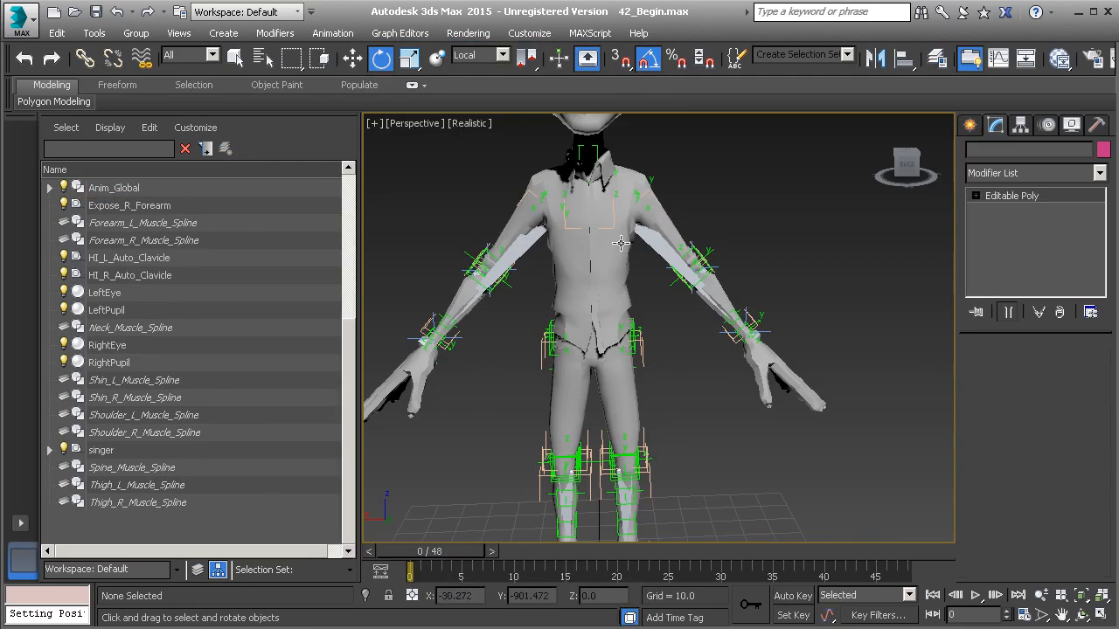
{"action": "middle_click_drag", "start_coordinate": [647, 245], "coordinate": [648, 336]}
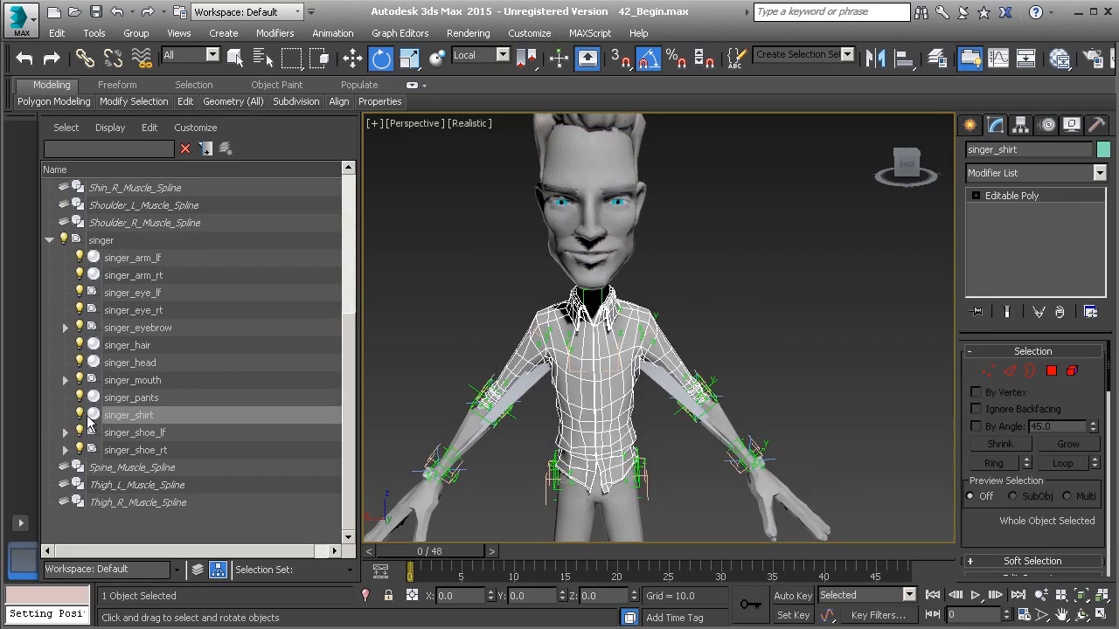
{"action": "left_click", "coordinate": [79, 414]}
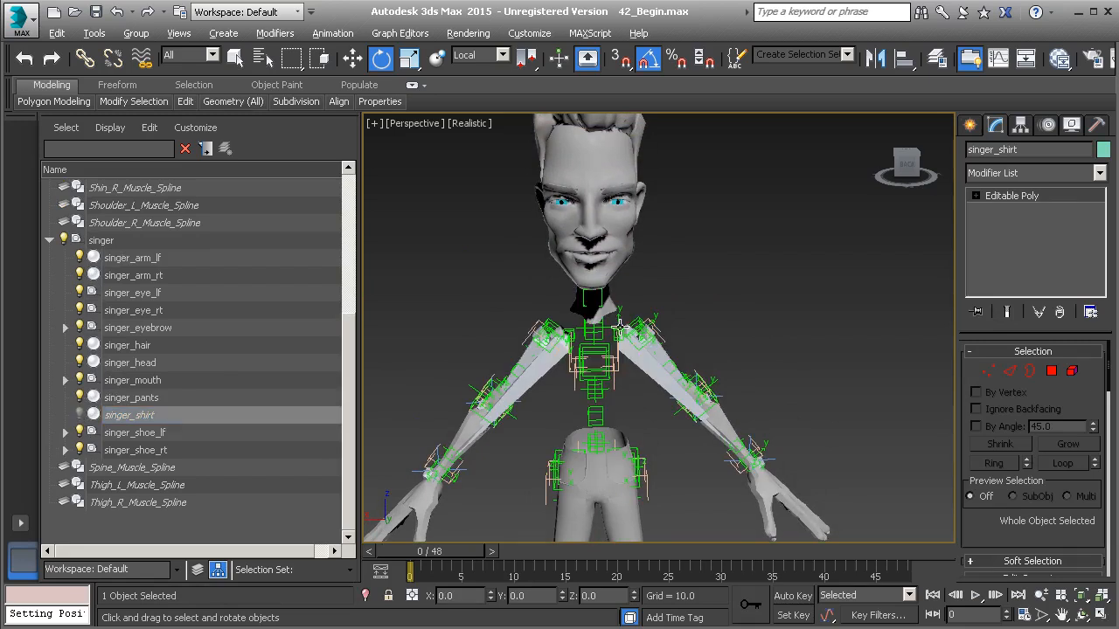
Step: Hide the singer_head mesh to expose the eyes, teeth and head bones
{"action": "middle_click_drag", "start_coordinate": [621, 329], "coordinate": [638, 321], "text": "alt"}
{"action": "left_click", "coordinate": [618, 254]}
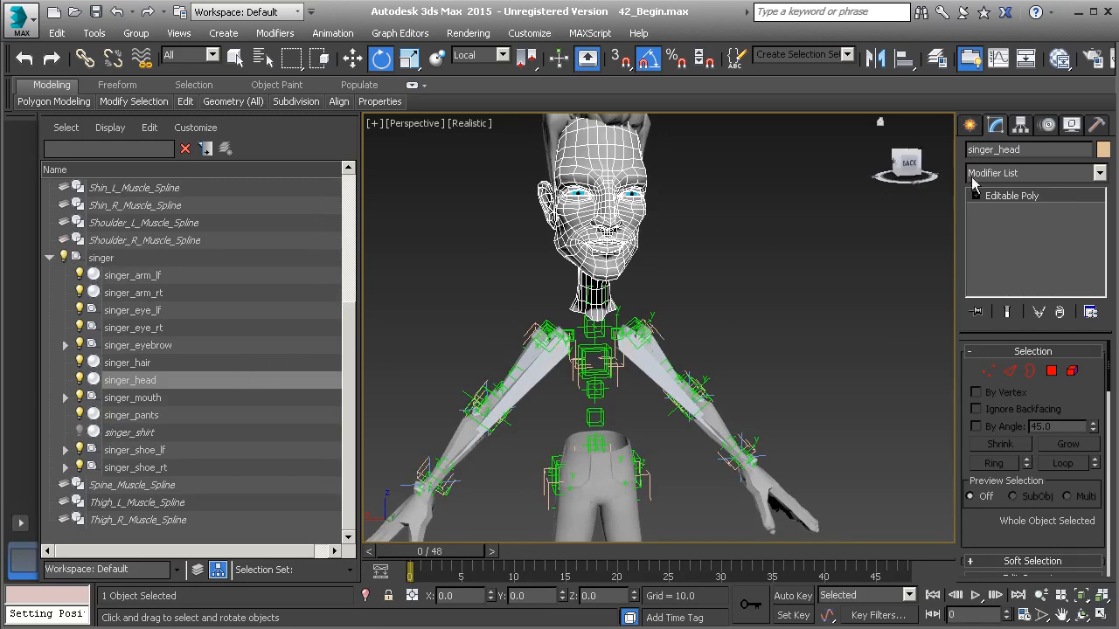
{"action": "left_click", "coordinate": [80, 382]}
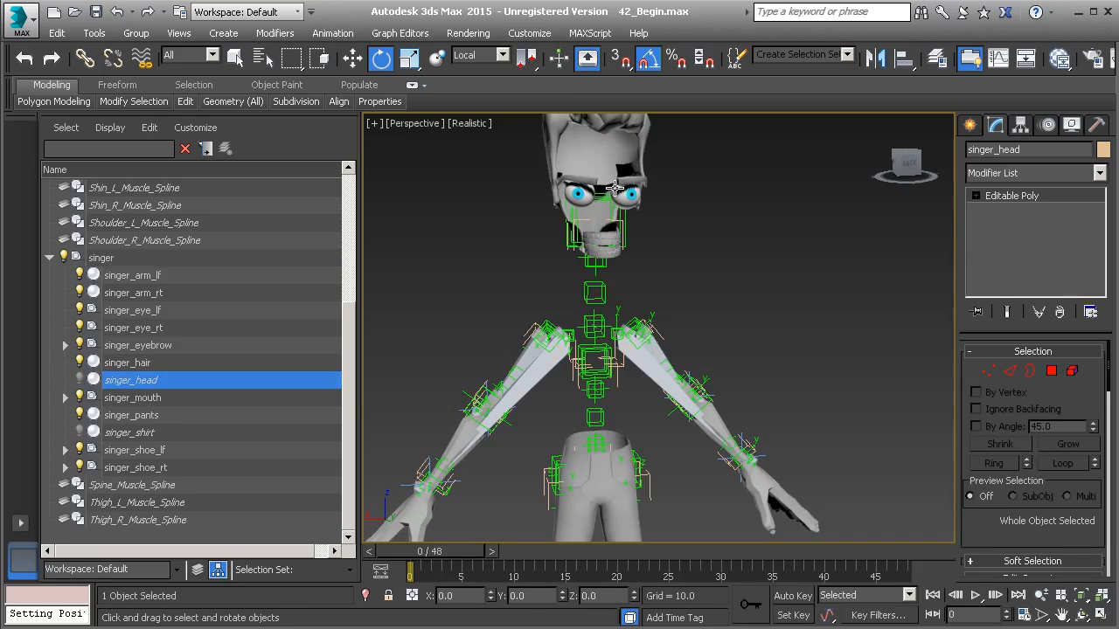
{"action": "middle_click_drag", "start_coordinate": [614, 188], "coordinate": [613, 286]}
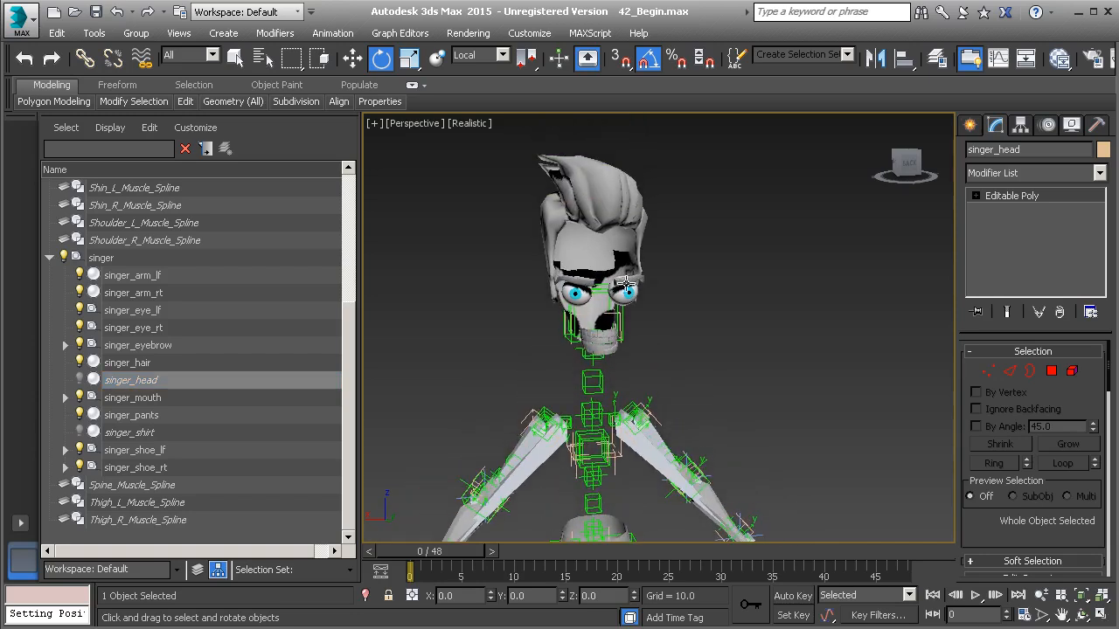
{"action": "middle_click_drag", "start_coordinate": [644, 305], "coordinate": [659, 276], "text": "alt"}
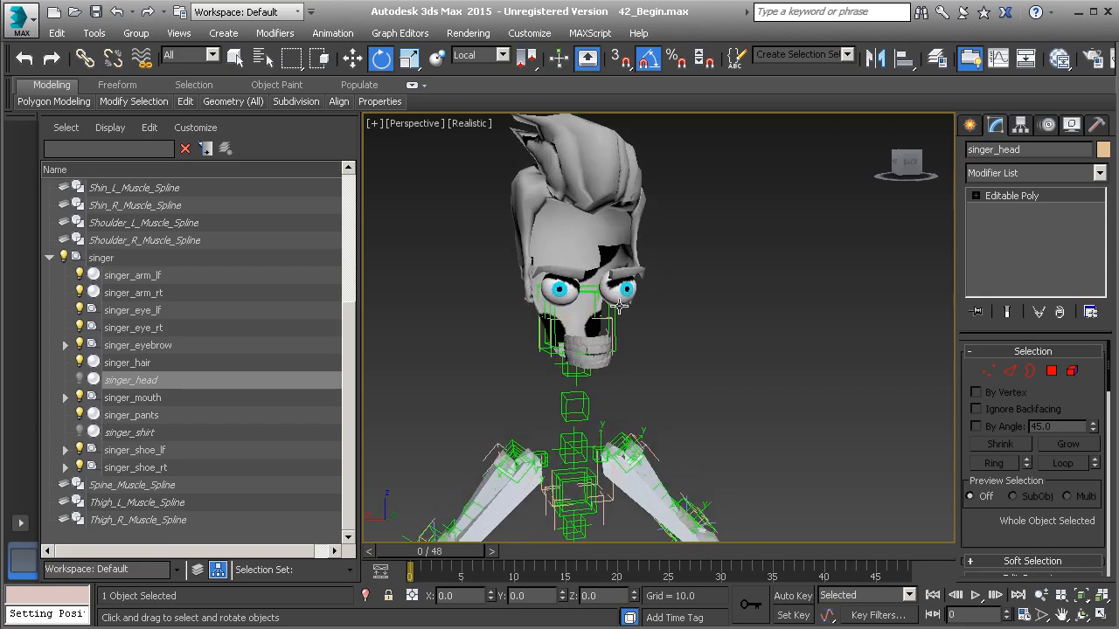
Step: Select the hair, both eyebrows, both eyes and pupils, and all the teeth, gum and tongue meshes together
{"action": "mouse_move", "coordinate": [657, 353]}
{"action": "middle_mouse_down", "text": "alt"}
{"action": "mouse_move", "coordinate": [622, 350]}
{"action": "mouse_move", "coordinate": [651, 346]}
{"action": "middle_mouse_up", "text": "alt"}
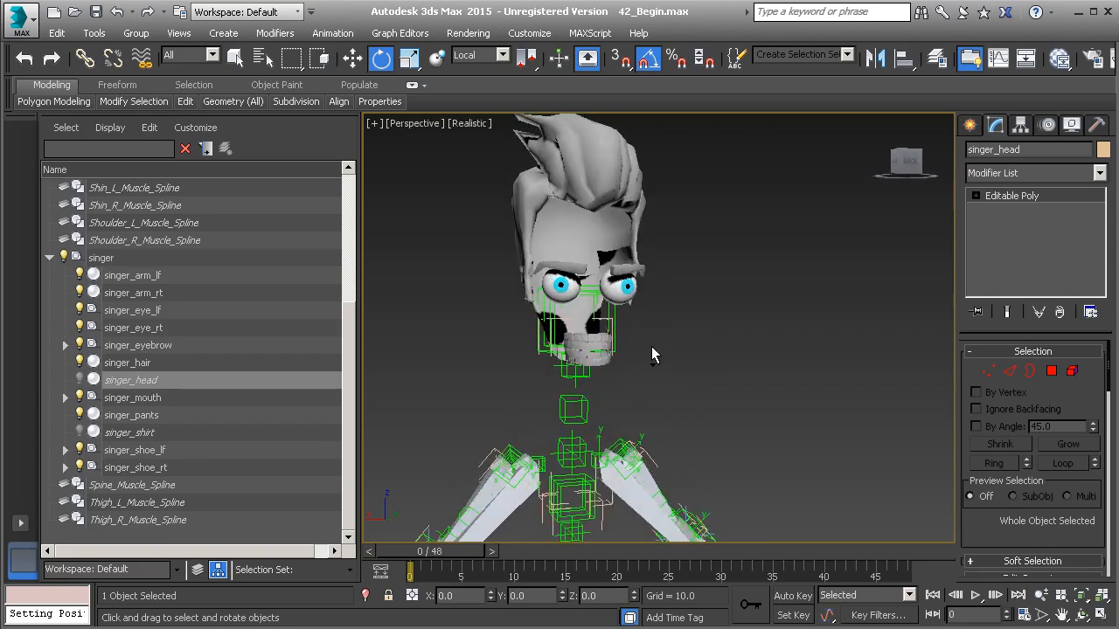
{"action": "scroll", "coordinate": [651, 347], "scroll_direction": "up", "scroll_amount": 3}
{"action": "left_click_drag", "start_coordinate": [690, 323], "coordinate": [626, 212]}
{"action": "middle_click_drag", "start_coordinate": [657, 272], "coordinate": [578, 308], "text": "alt"}
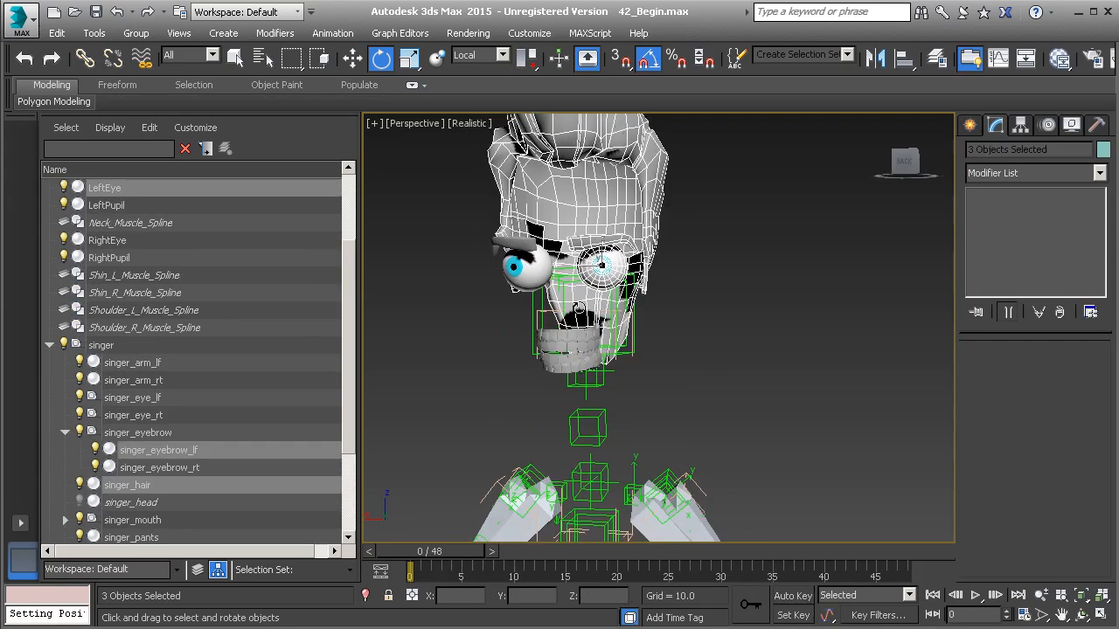
{"action": "left_click_drag", "start_coordinate": [451, 219], "coordinate": [519, 311], "text": "ctrl"}
{"action": "middle_click_drag", "start_coordinate": [518, 311], "coordinate": [630, 282], "text": "alt"}
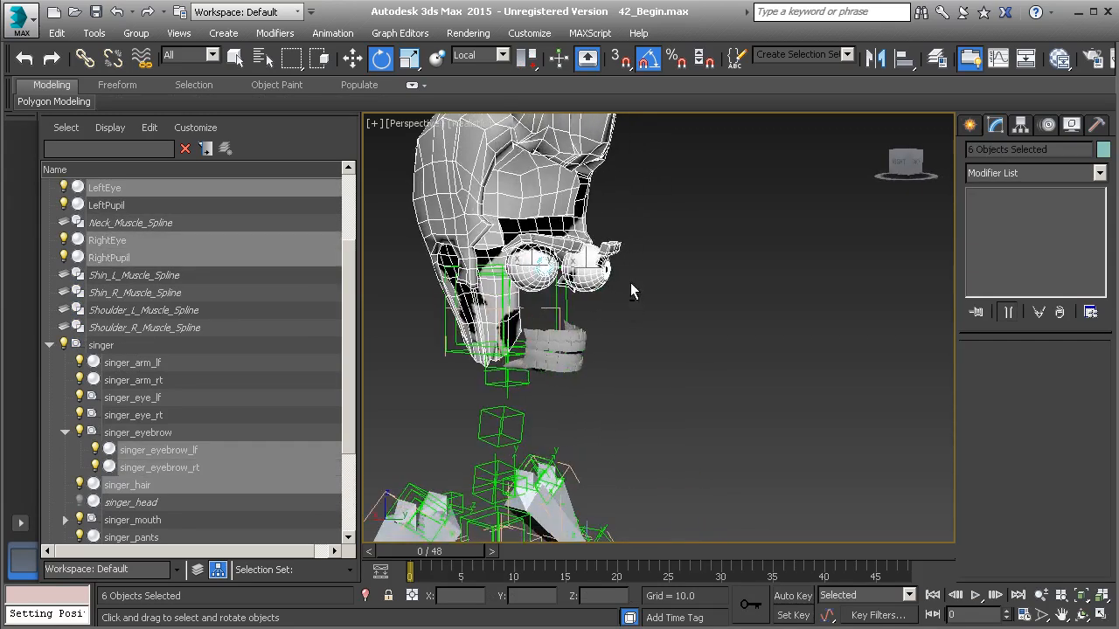
{"action": "scroll", "coordinate": [627, 292], "scroll_direction": "up", "scroll_amount": 5}
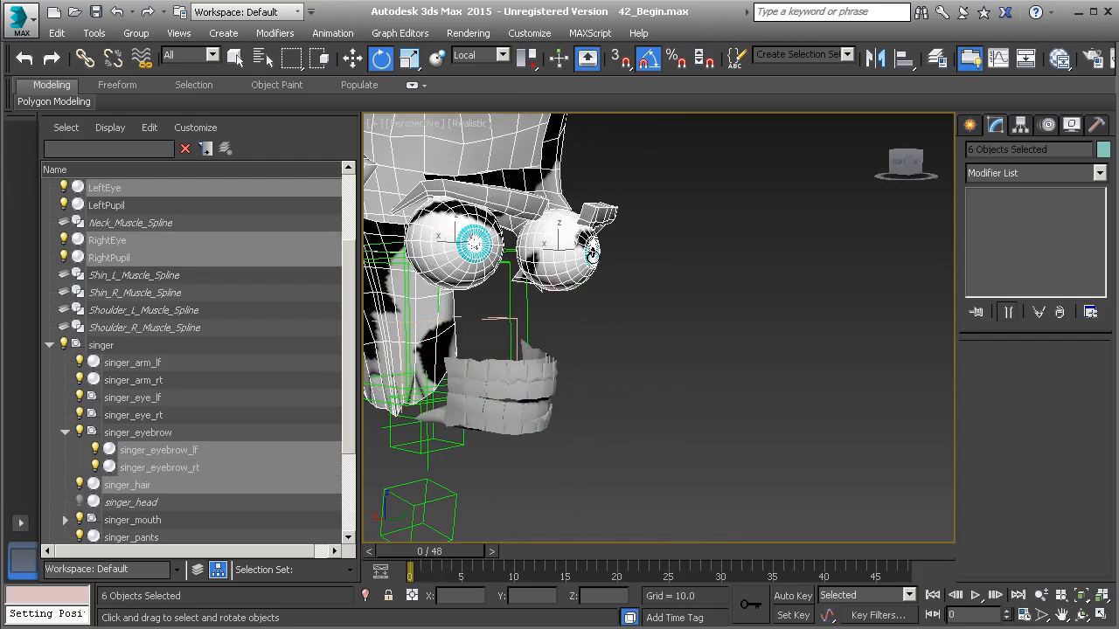
{"action": "left_click_drag", "start_coordinate": [593, 254], "coordinate": [592, 253], "text": "ctrl"}
{"action": "middle_click_drag", "start_coordinate": [612, 271], "coordinate": [657, 341], "text": "alt"}
{"action": "left_click_drag", "start_coordinate": [572, 326], "coordinate": [570, 325], "text": "ctrl"}
{"action": "middle_click_drag", "start_coordinate": [591, 336], "coordinate": [575, 375], "text": "alt"}
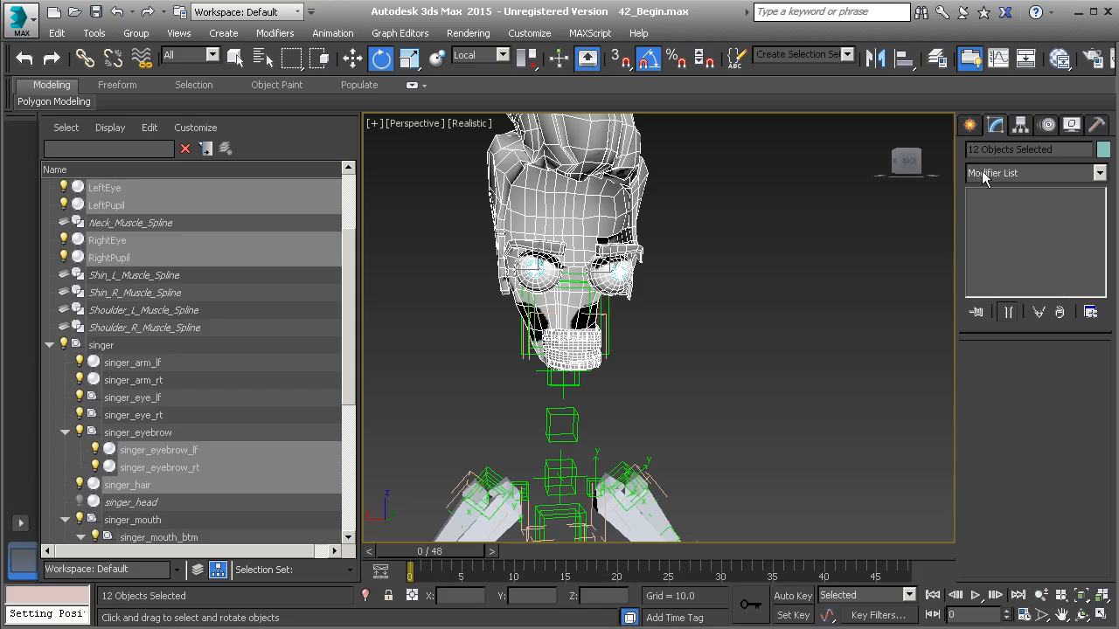
Step: Apply one shared Skin modifier to the selected hair, eyebrow, eye and mouth meshes
{"action": "left_click", "coordinate": [1012, 173]}
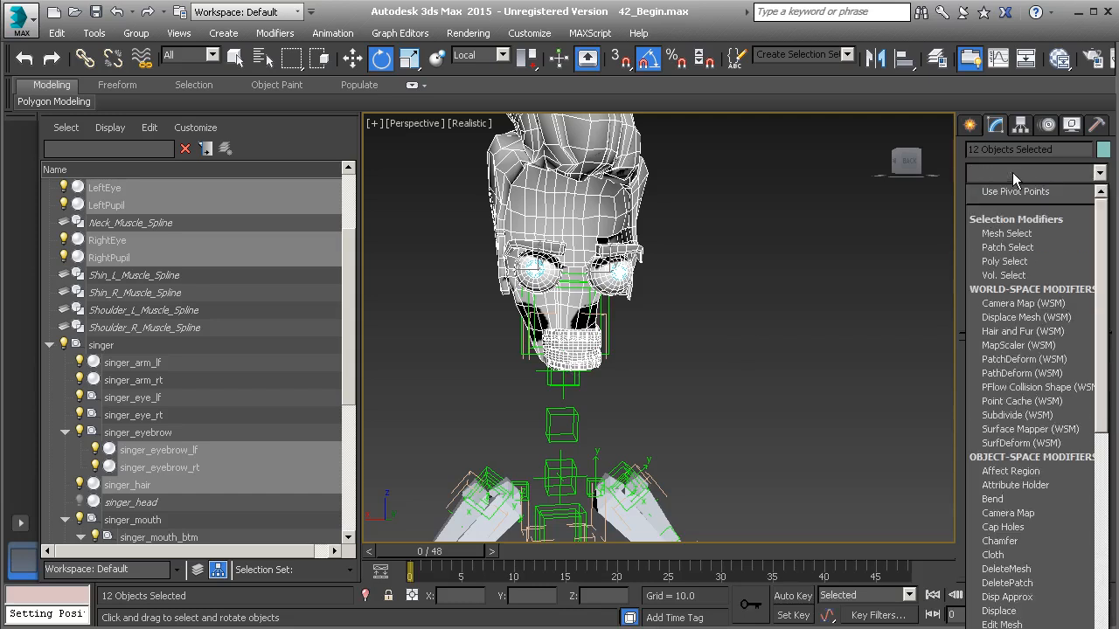
{"action": "scroll", "coordinate": [1014, 292], "scroll_direction": "down", "scroll_amount": 1}
{"action": "scroll", "coordinate": [1014, 292], "scroll_direction": "down", "scroll_amount": 5}
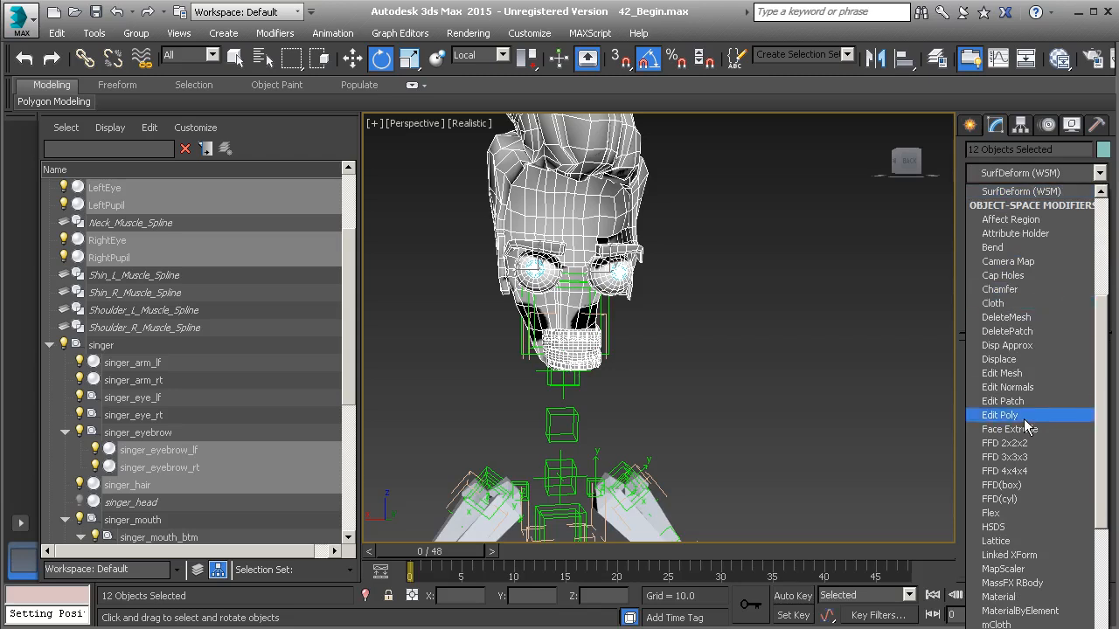
{"action": "scroll", "coordinate": [1014, 415], "scroll_direction": "down", "scroll_amount": 15}
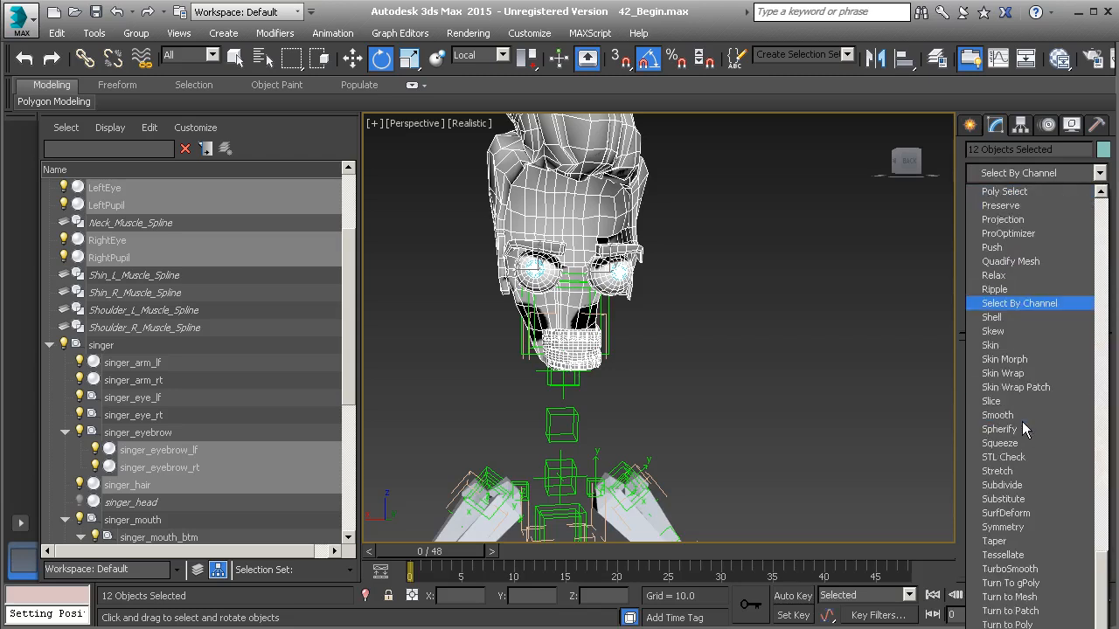
{"action": "left_click", "coordinate": [1018, 345]}
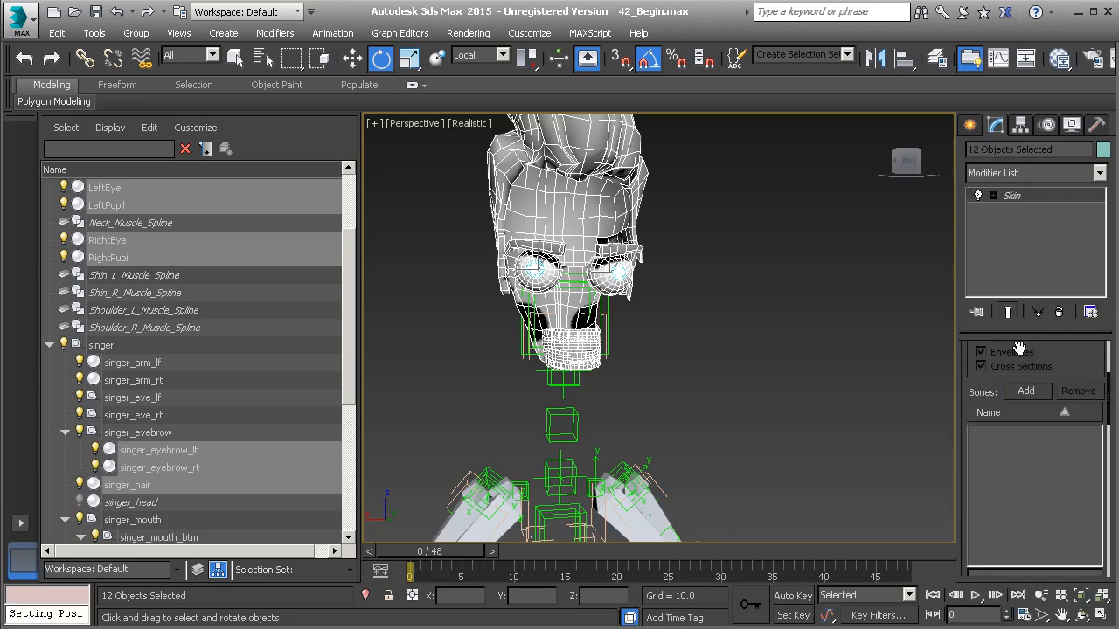
Step: Add Bone_Head as the bone in the shared Skin modifier, filtering the bone list by Bone_H
{"action": "left_click", "coordinate": [1026, 392]}
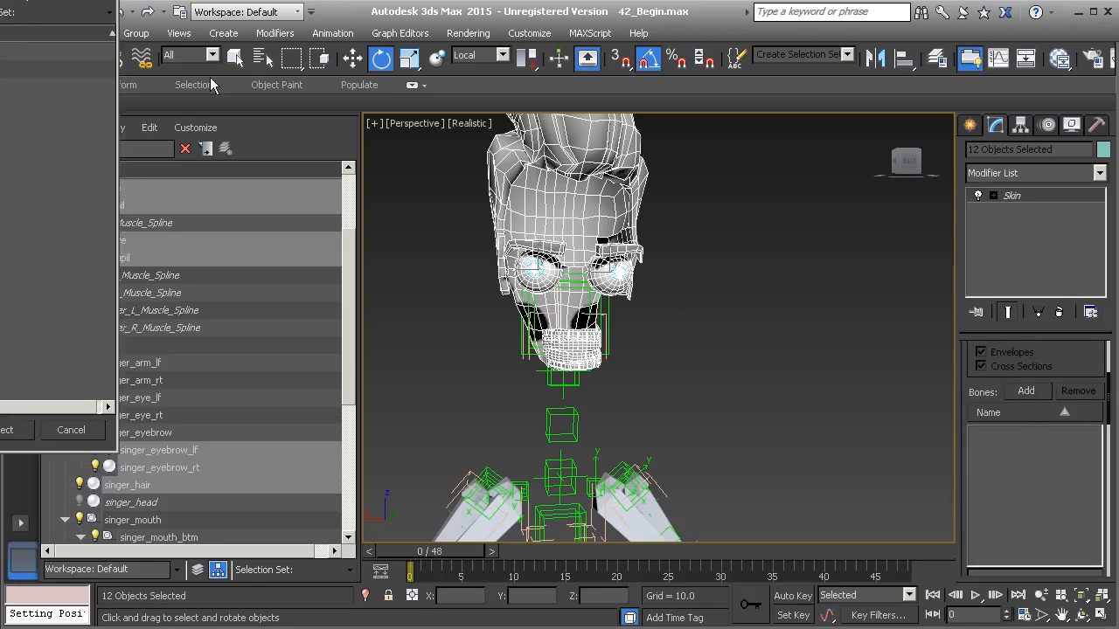
{"action": "left_click_drag", "start_coordinate": [38, 0], "coordinate": [553, 109]}
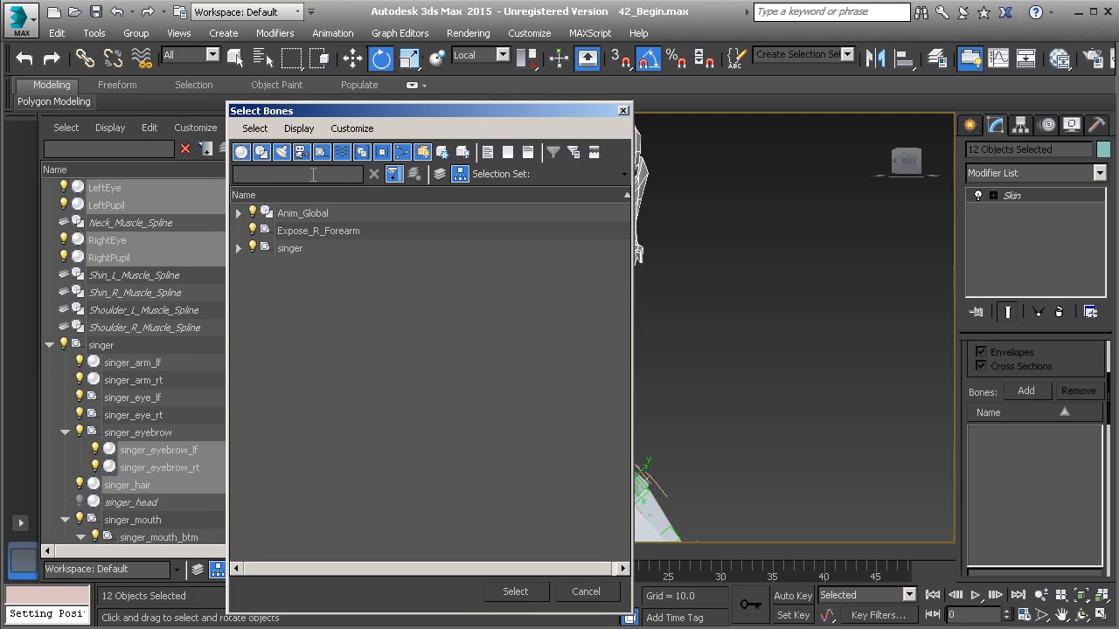
{"action": "type", "text": "Bone_H"}
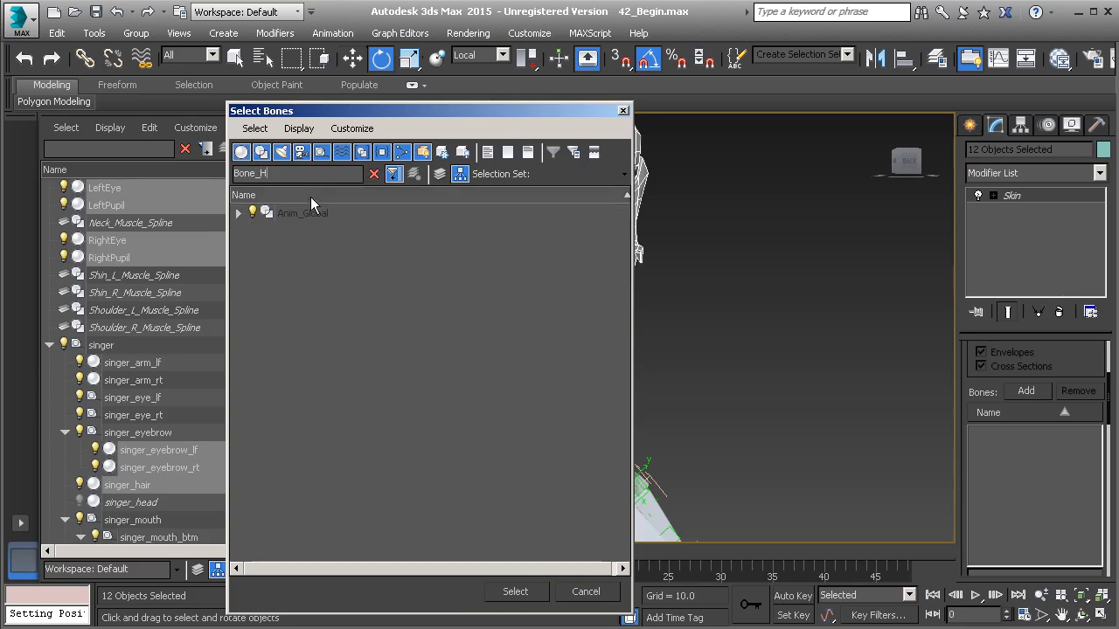
{"action": "left_click", "coordinate": [237, 213]}
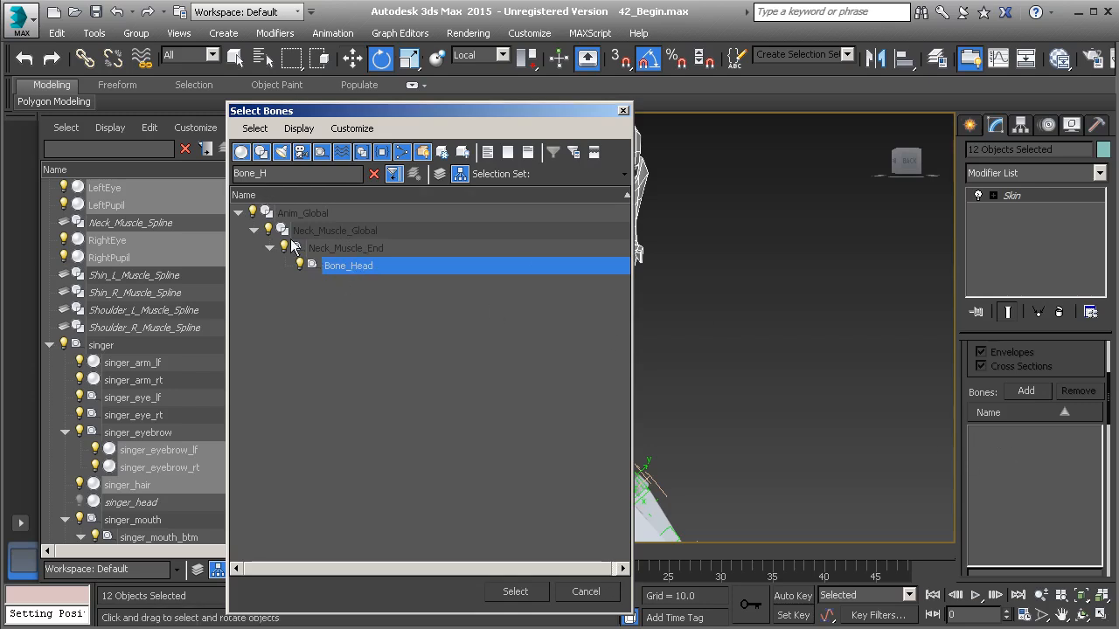
{"action": "left_click", "coordinate": [239, 214]}
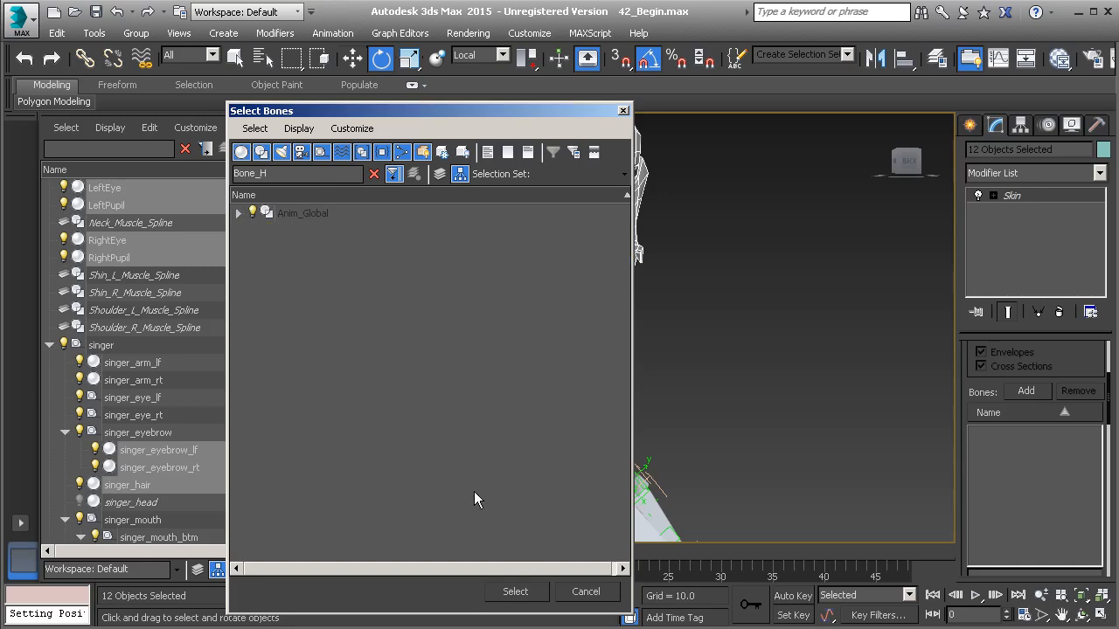
{"action": "left_click", "coordinate": [515, 592]}
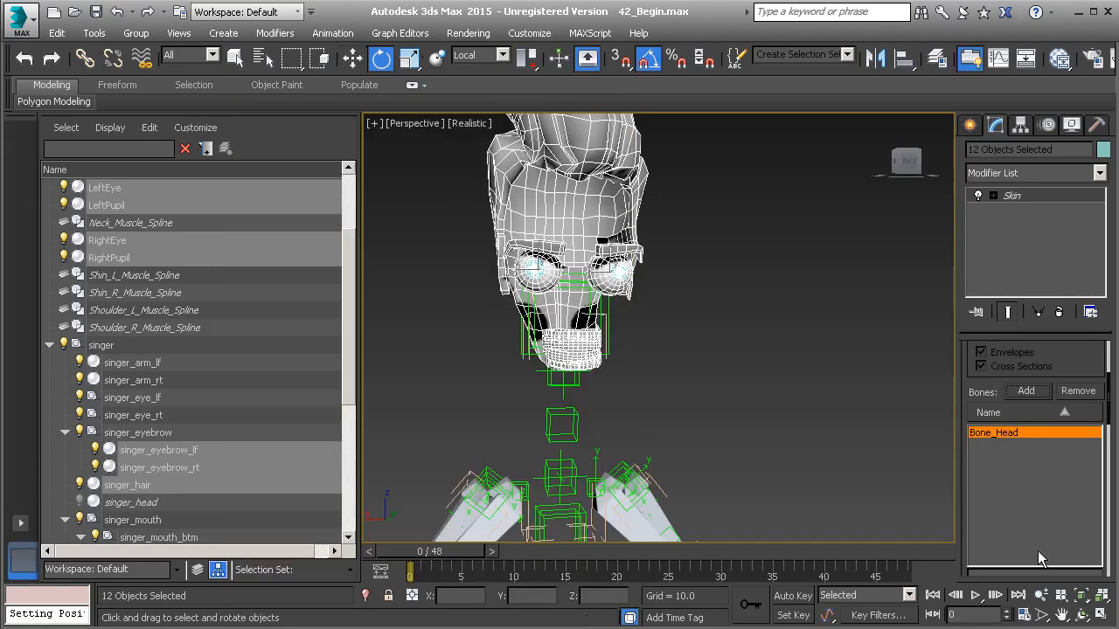
Step: Test-rotate Bone_Head to check how the hair, eyes and teeth follow it, and cancel the rotation
{"action": "middle_click_drag", "start_coordinate": [607, 337], "coordinate": [589, 334], "text": "alt"}
{"action": "scroll", "coordinate": [591, 336], "scroll_direction": "up", "scroll_amount": 2}
{"action": "scroll", "coordinate": [521, 306], "scroll_direction": "up", "scroll_amount": 2}
{"action": "left_click", "coordinate": [517, 296]}
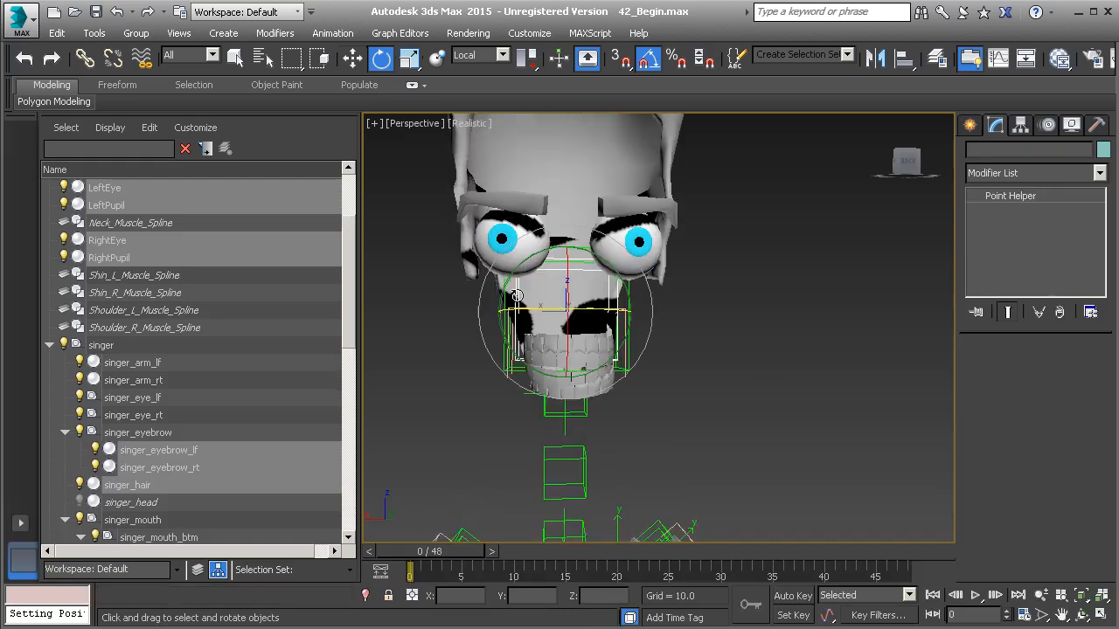
{"action": "mouse_move", "coordinate": [517, 295]}
{"action": "left_mouse_down"}
{"action": "mouse_move", "coordinate": [595, 300]}
{"action": "mouse_move", "coordinate": [569, 288]}
{"action": "mouse_move", "coordinate": [611, 273]}
{"action": "mouse_move", "coordinate": [524, 283]}
{"action": "left_mouse_up"}
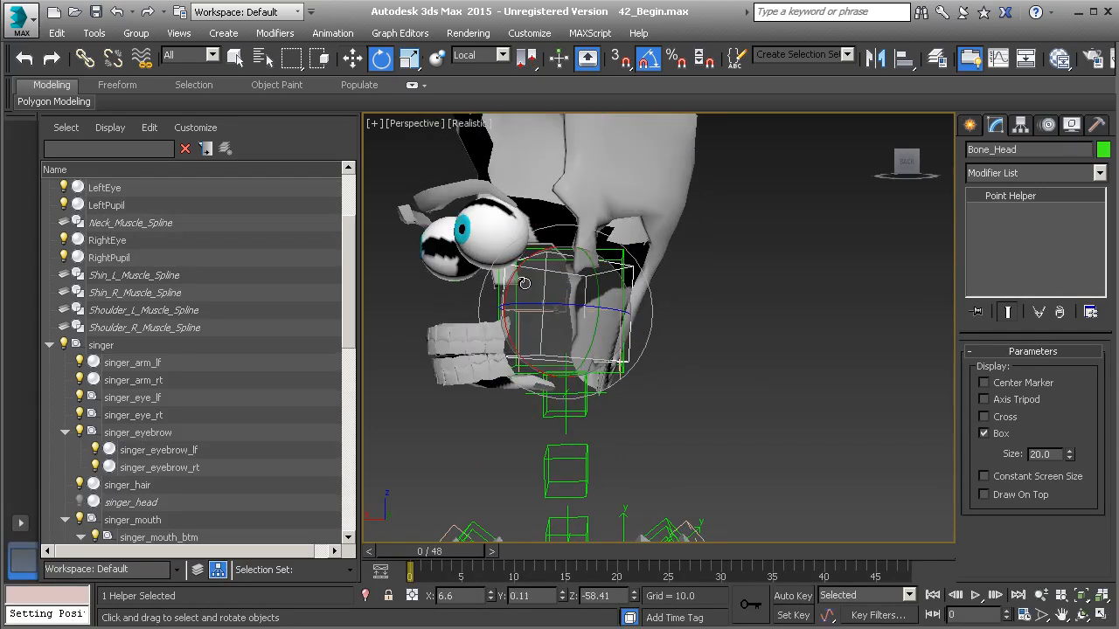
{"action": "right_click", "coordinate": [525, 283]}
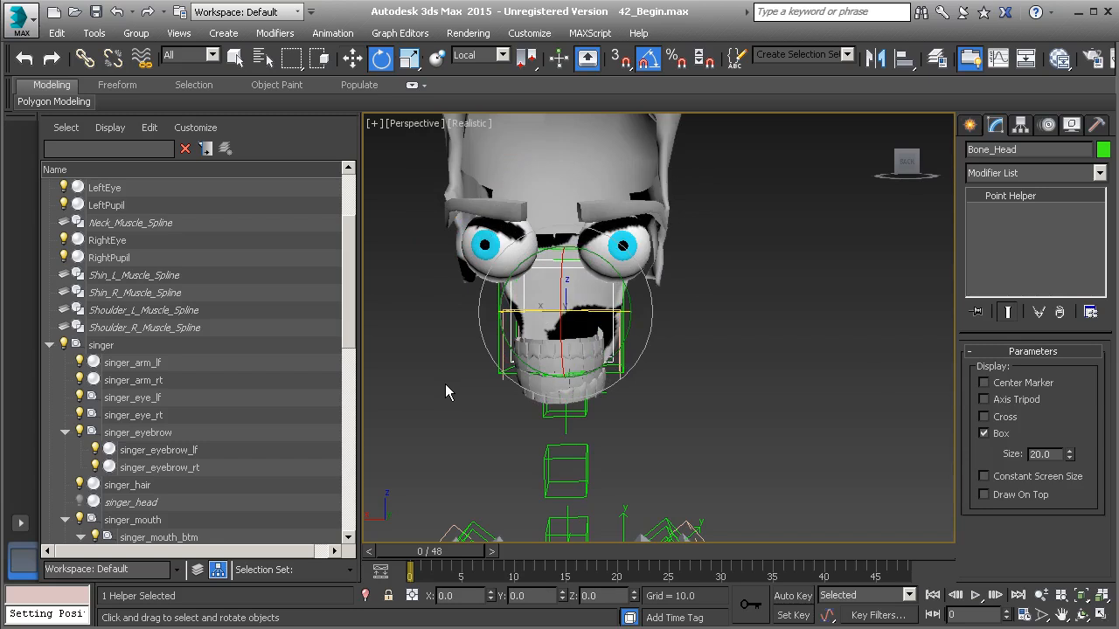
Step: Unhide the singer_head mesh and apply a Skin modifier to it
{"action": "left_click", "coordinate": [80, 502]}
{"action": "left_click", "coordinate": [582, 180]}
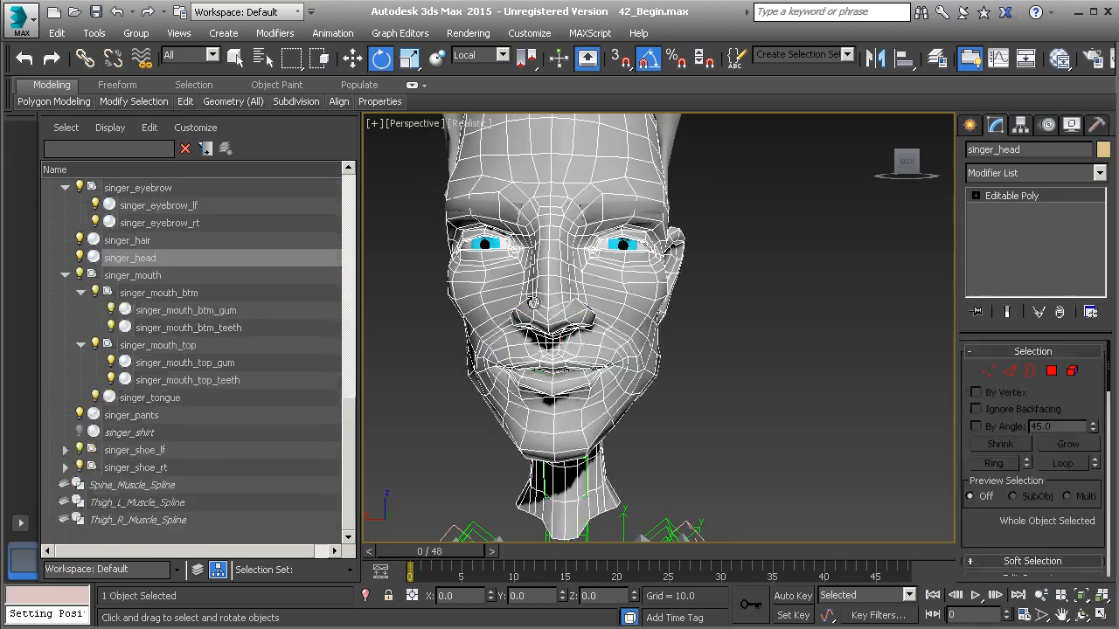
{"action": "left_click", "coordinate": [1024, 173]}
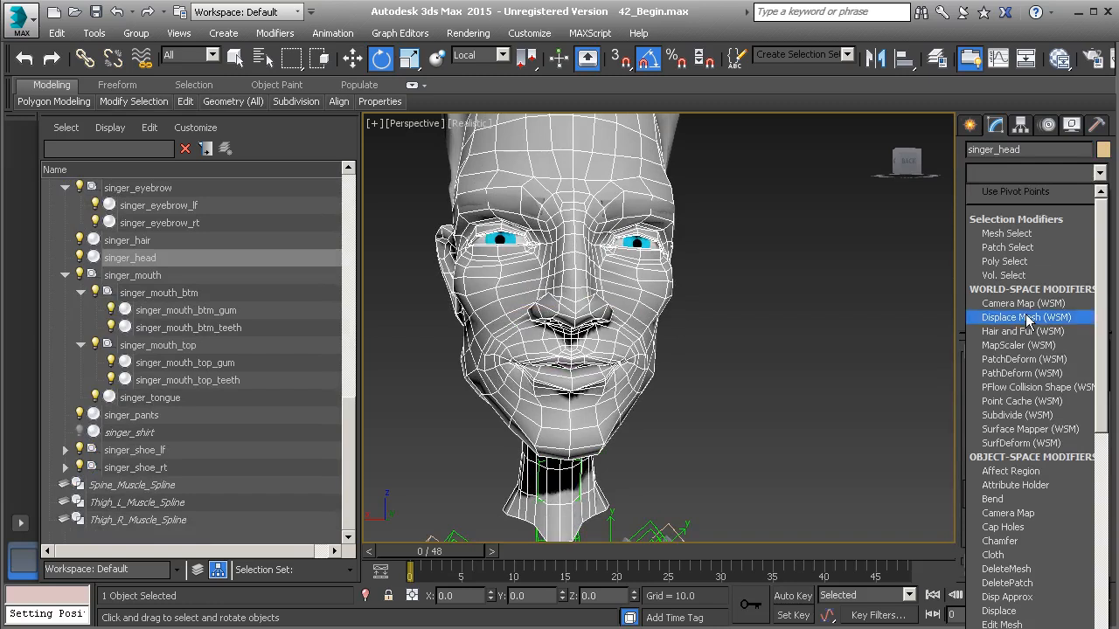
{"action": "scroll", "coordinate": [1021, 320], "scroll_direction": "down", "scroll_amount": 20}
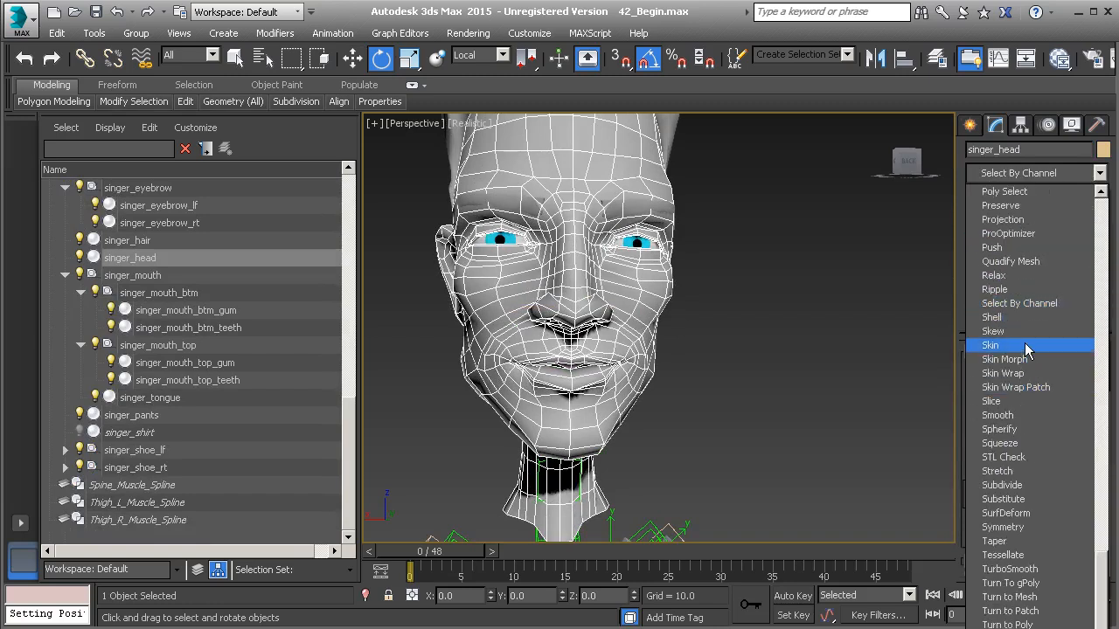
{"action": "left_click", "coordinate": [1024, 346]}
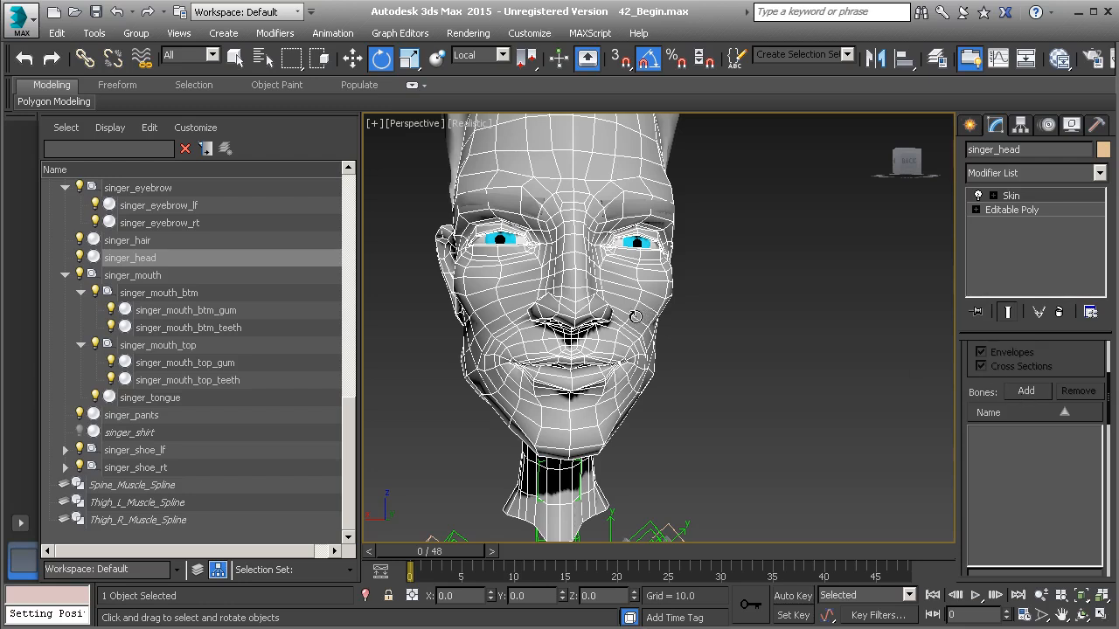
Step: Add Bone_Head to the Skin modifier of singer_head, filtering the bone list by Bone_H
{"action": "left_click", "coordinate": [1025, 394]}
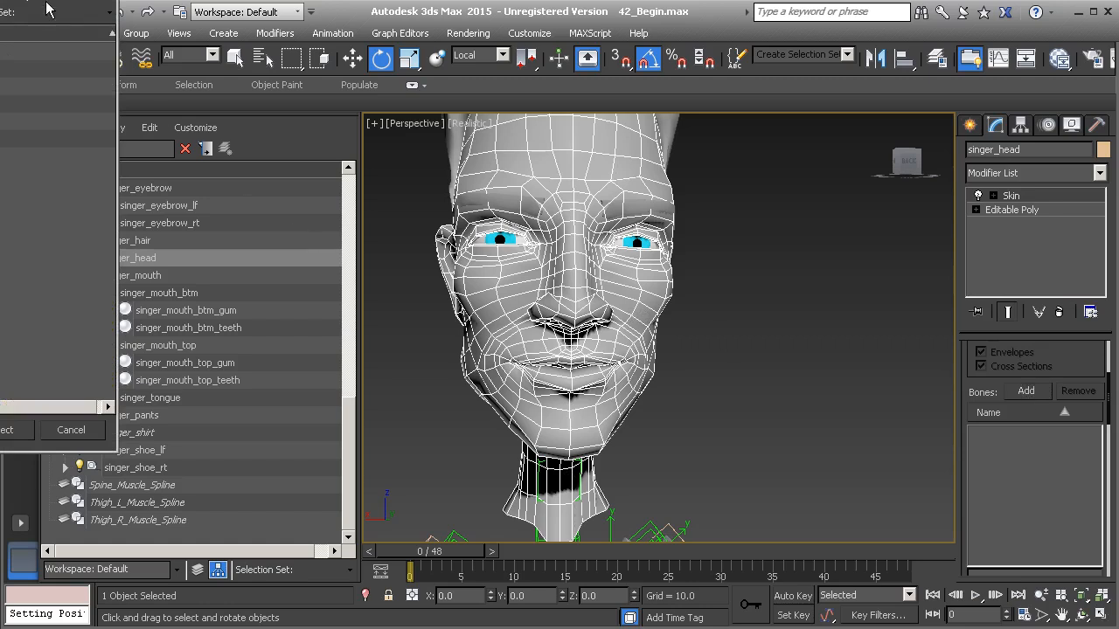
{"action": "left_click_drag", "start_coordinate": [0, 0], "coordinate": [486, 109]}
{"action": "type", "text": "B"}
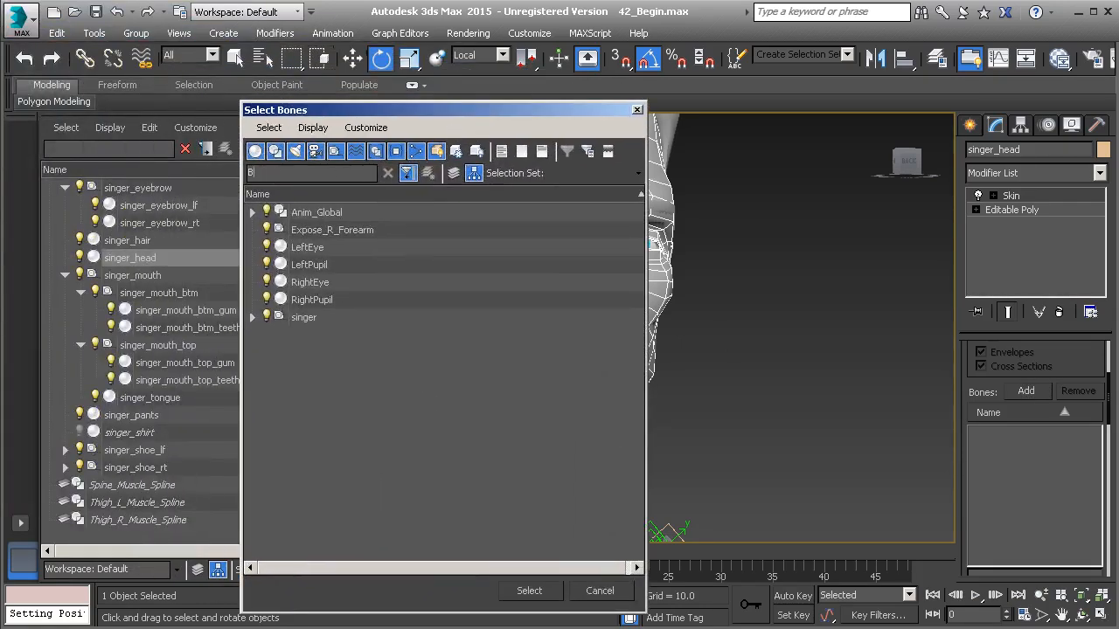
{"action": "type", "text": "one_"}
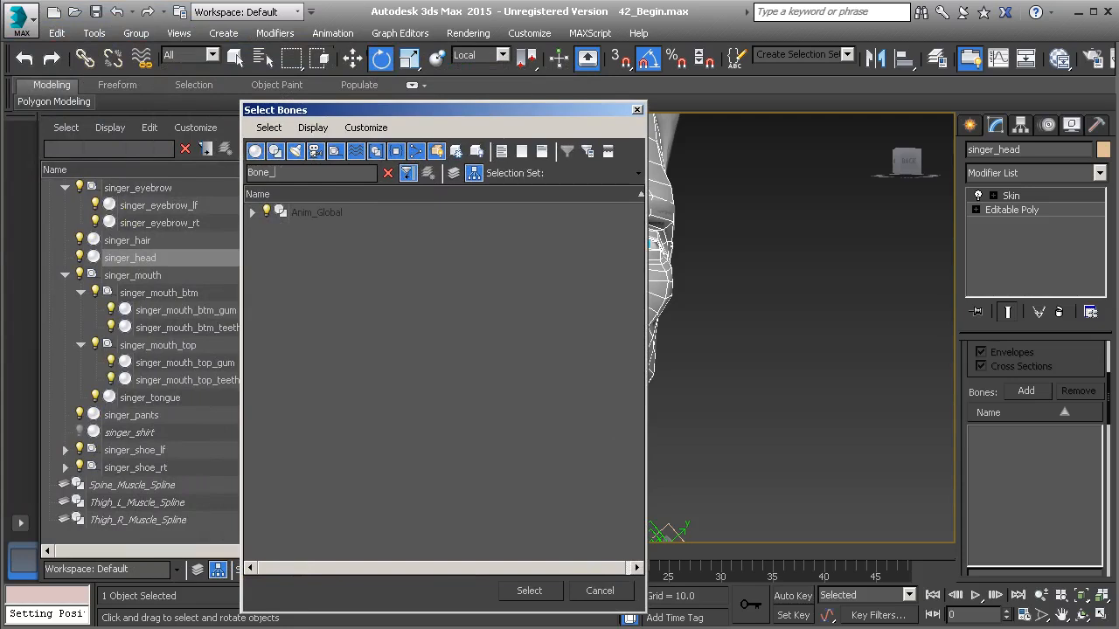
{"action": "type", "text": "H"}
{"action": "left_click", "coordinate": [536, 593]}
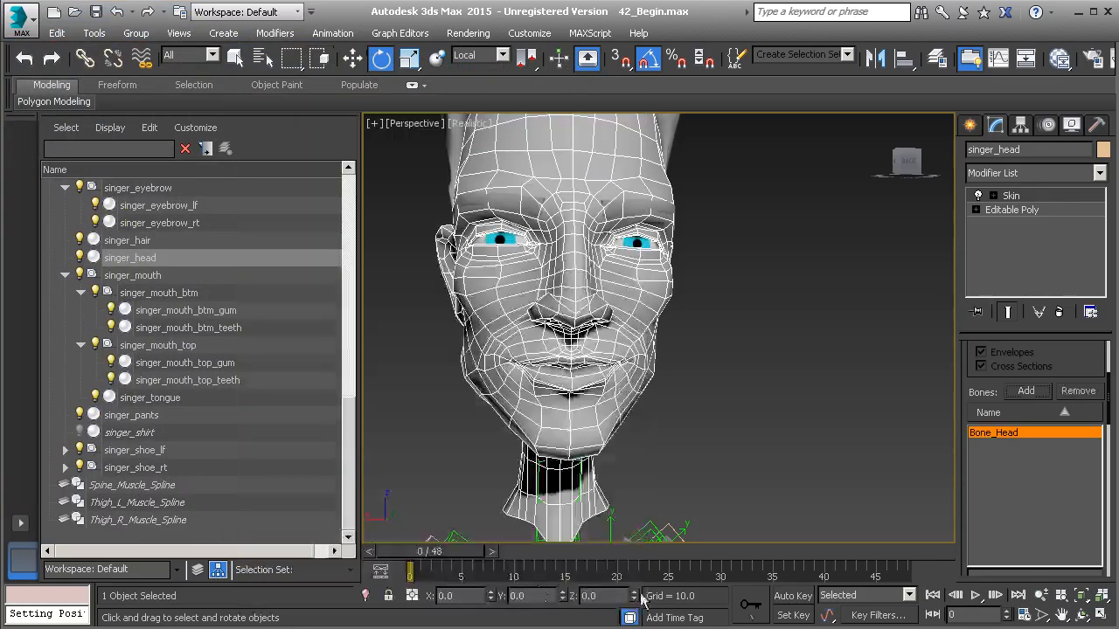
Step: Add Neck_Muscle_A, Neck_Muscle_B, Neck_Muscle_C and Neck_Muscle_Start to singer_head's Skin bones
{"action": "left_click", "coordinate": [1026, 392]}
{"action": "left_click_drag", "start_coordinate": [27, 2], "coordinate": [535, 101]}
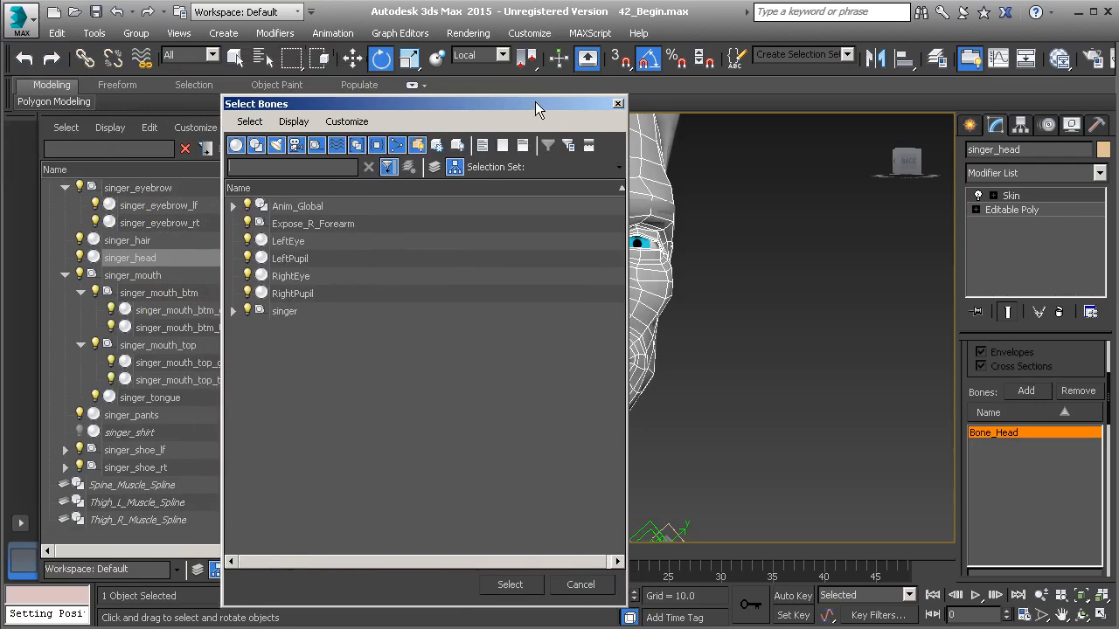
{"action": "type", "text": "Neck"}
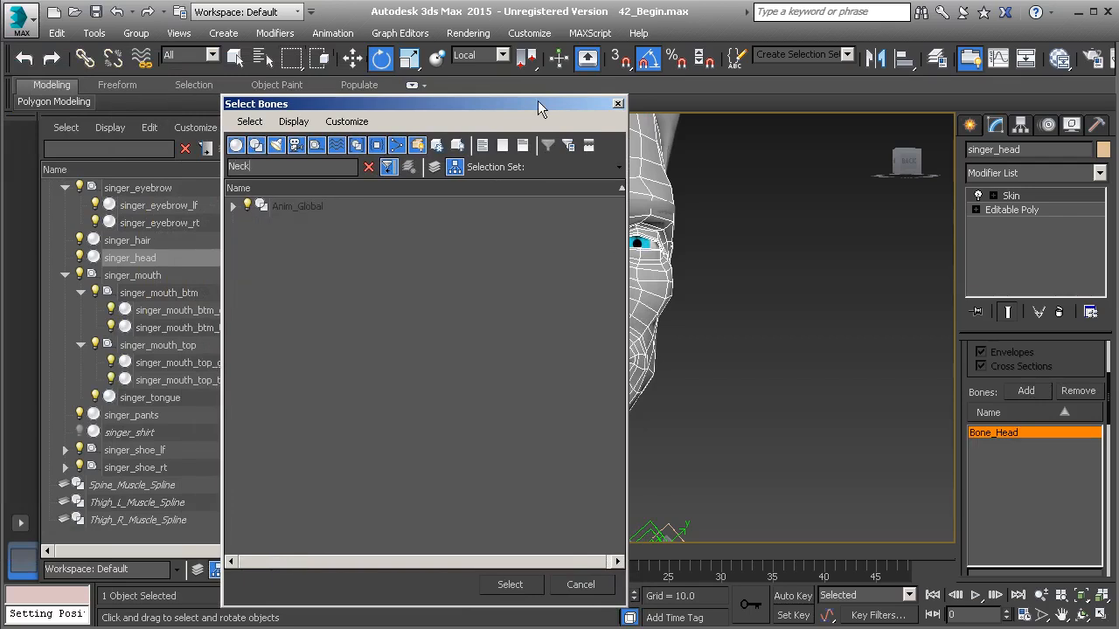
{"action": "left_click", "coordinate": [232, 207]}
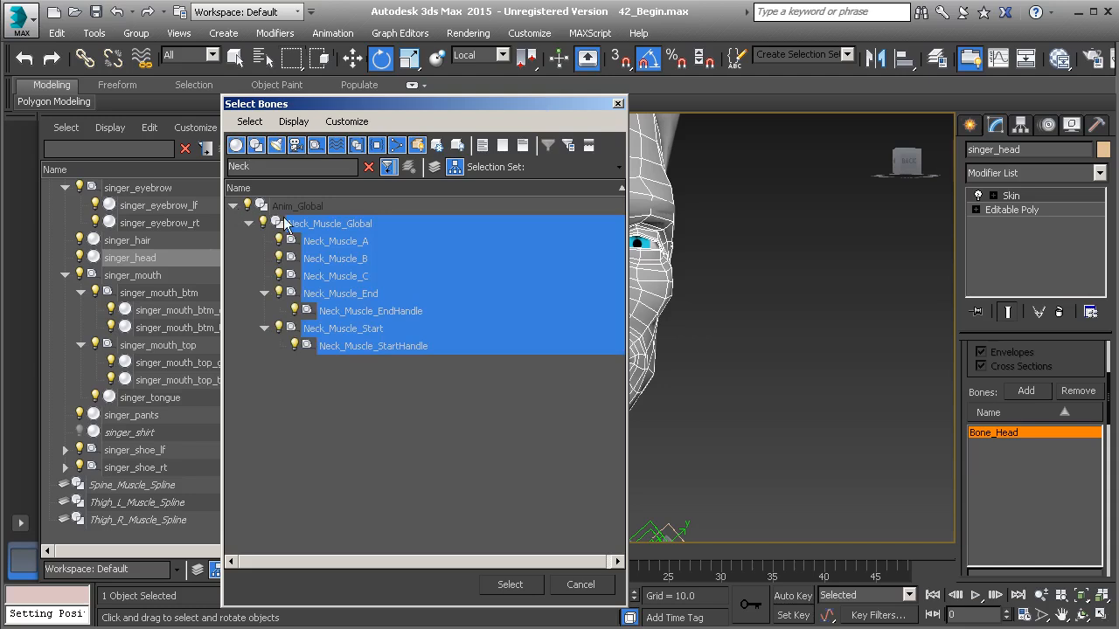
{"action": "left_click", "coordinate": [367, 241]}
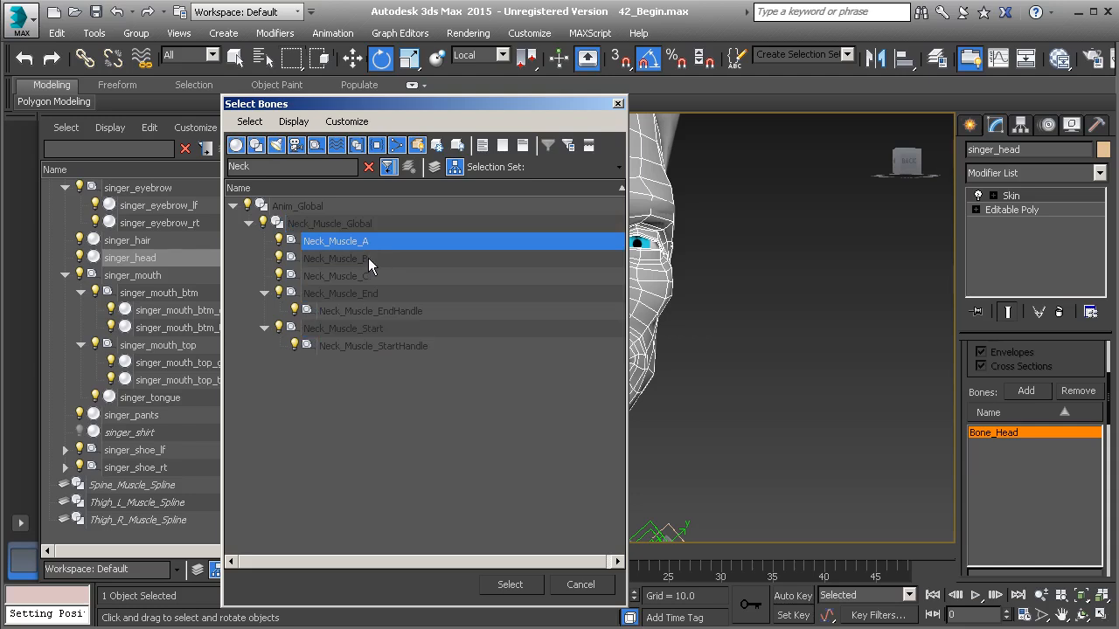
{"action": "left_click", "coordinate": [368, 259], "text": "ctrl"}
{"action": "left_click", "coordinate": [370, 276], "text": "ctrl"}
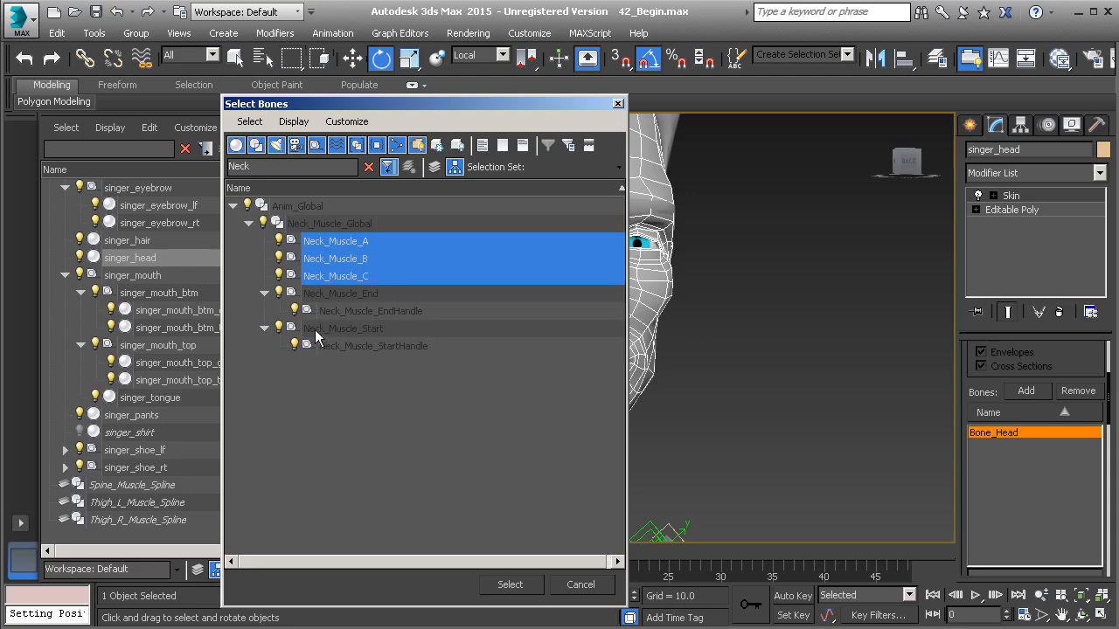
{"action": "left_click", "coordinate": [367, 329], "text": "ctrl"}
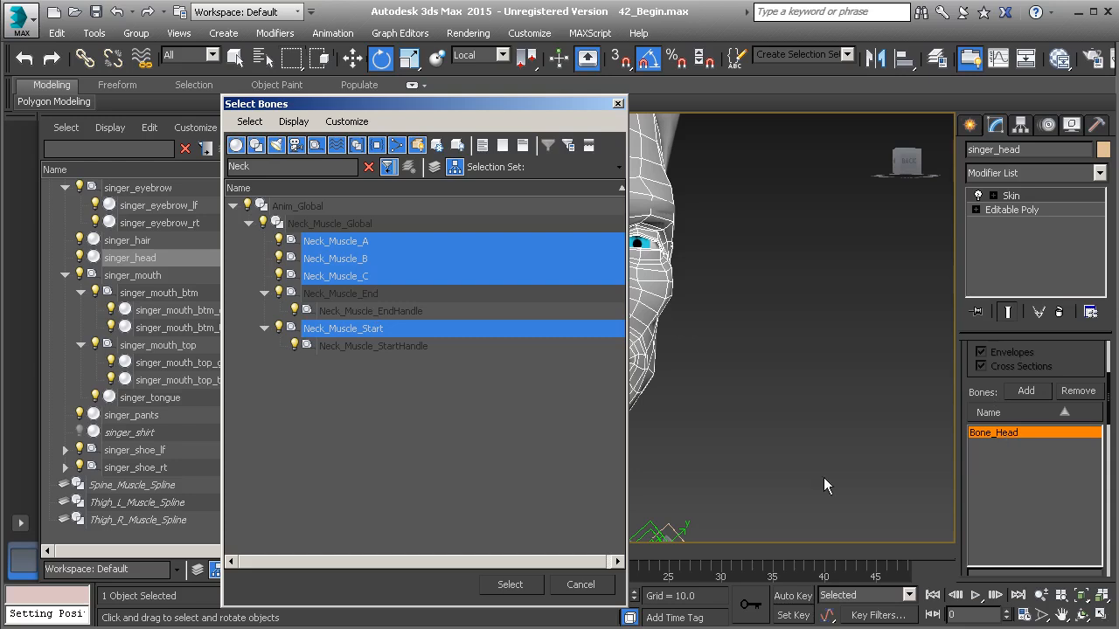
{"action": "left_click", "coordinate": [510, 584]}
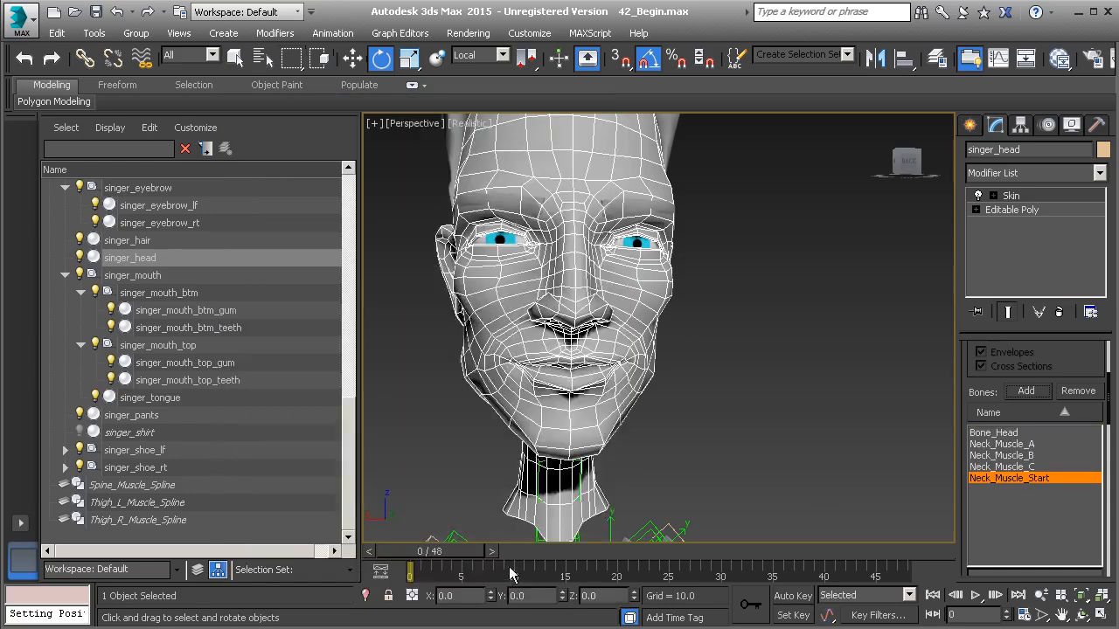
Step: Test-rotate the Neck_Muscle_End helper sideways to check how the skinned head and neck deform, and cancel the rotation
{"action": "middle_click_drag", "start_coordinate": [600, 387], "coordinate": [597, 403]}
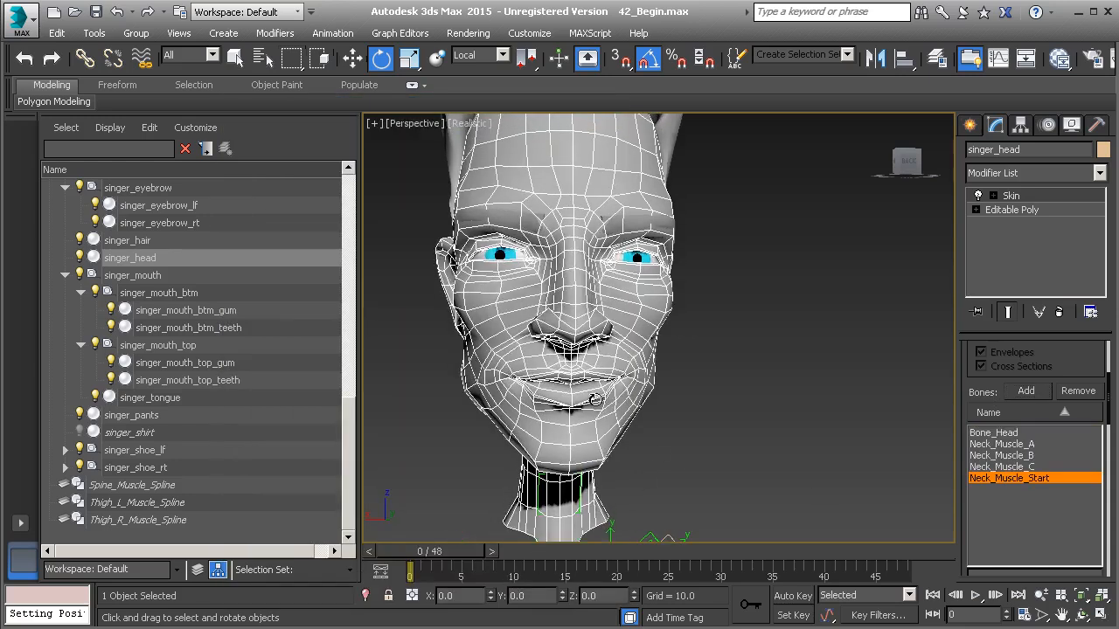
{"action": "key", "text": "F3"}
{"action": "scroll", "coordinate": [598, 389], "scroll_direction": "up", "scroll_amount": 4}
{"action": "scroll", "coordinate": [514, 290], "scroll_direction": "up", "scroll_amount": 3}
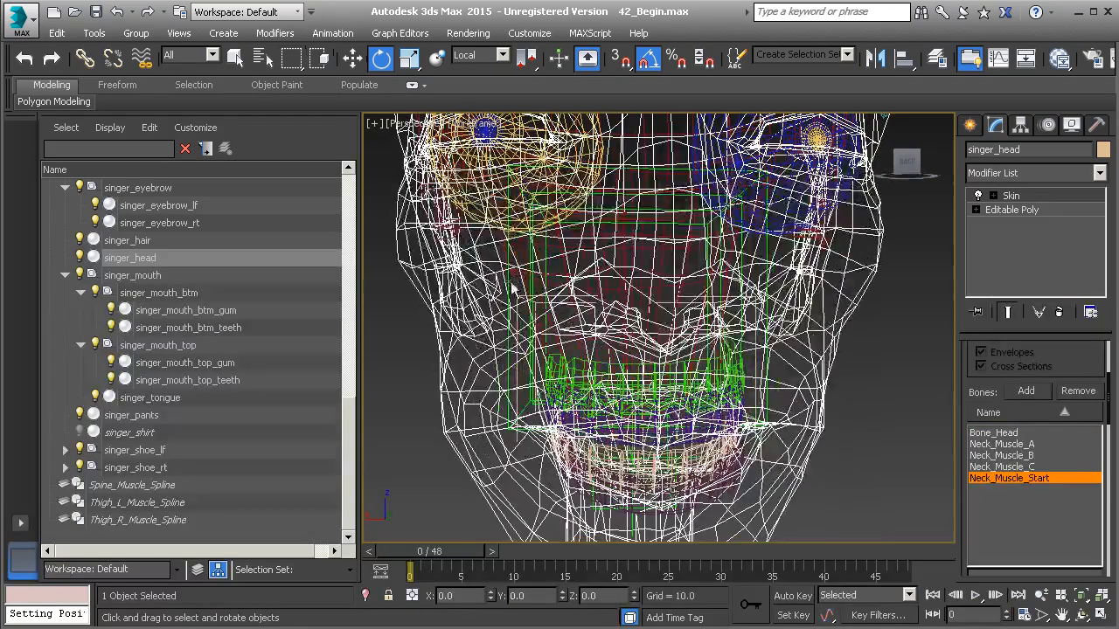
{"action": "left_click", "coordinate": [507, 281]}
{"action": "scroll", "coordinate": [508, 282], "scroll_direction": "down", "scroll_amount": 5}
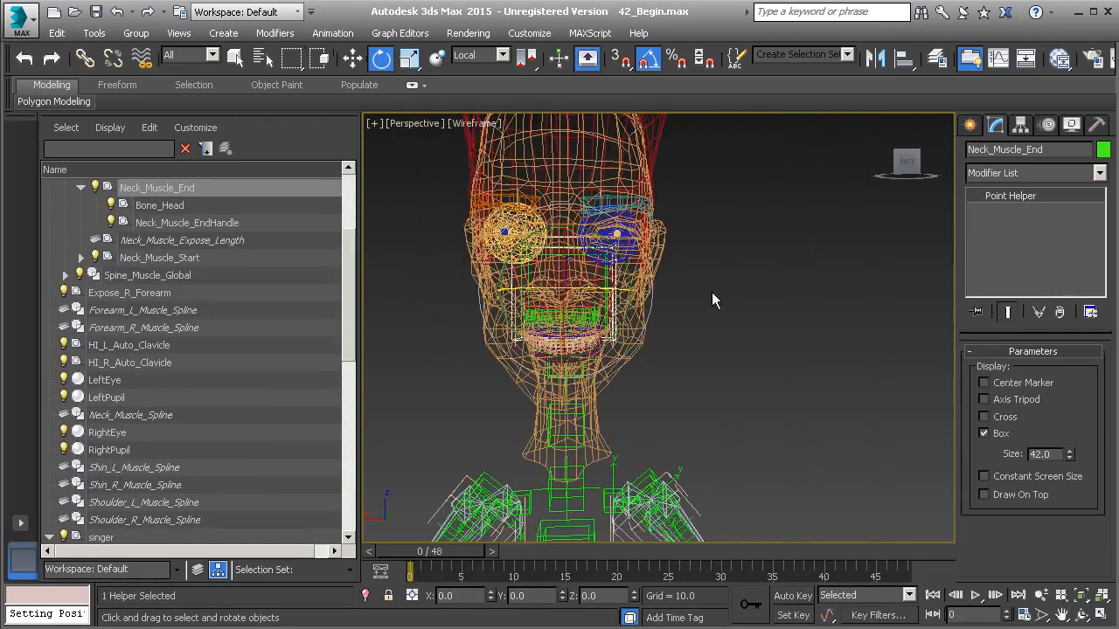
{"action": "middle_click_drag", "start_coordinate": [561, 262], "coordinate": [570, 267]}
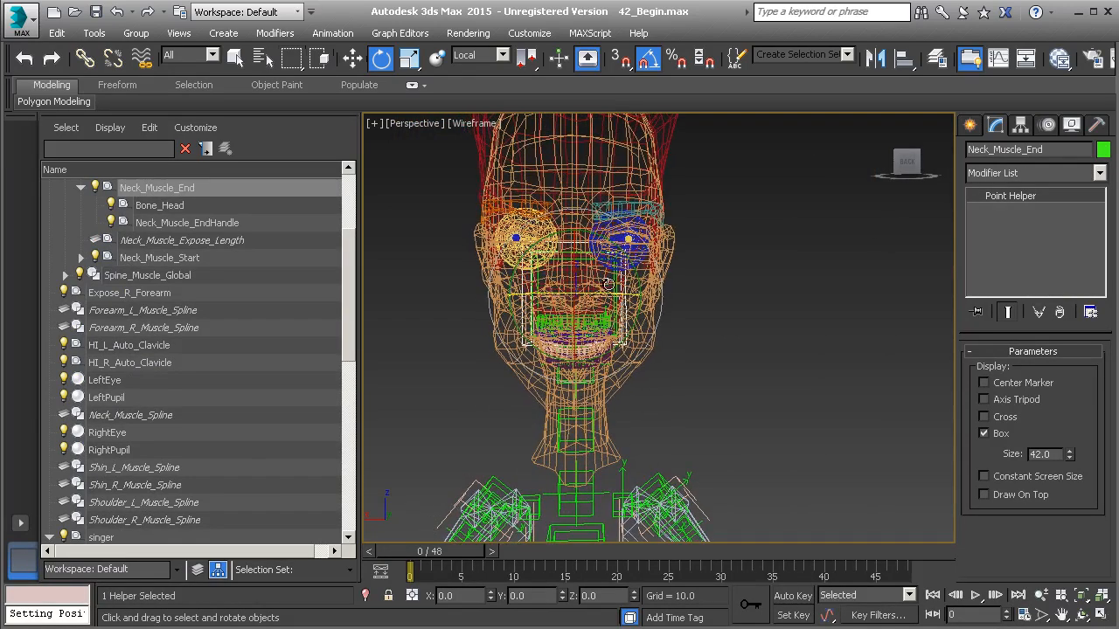
{"action": "key", "text": "F3"}
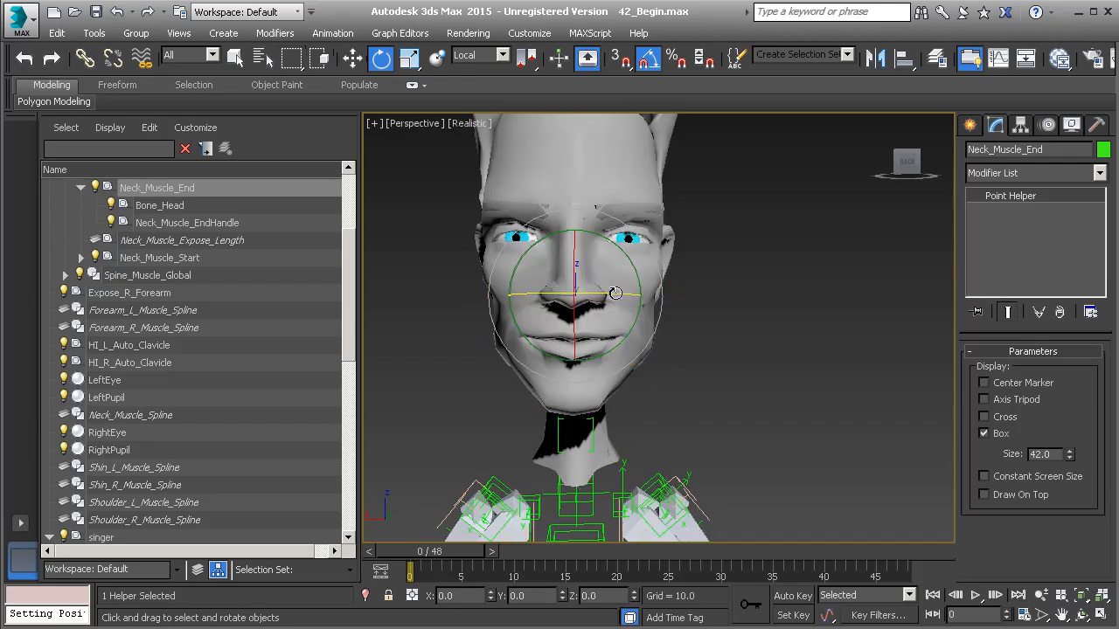
{"action": "left_click_drag", "start_coordinate": [611, 282], "coordinate": [451, 256]}
{"action": "right_click", "coordinate": [451, 256]}
Step: Apply a TurboSmooth modifier on top of the Skin modifier of singer_head
{"action": "left_click", "coordinate": [648, 271]}
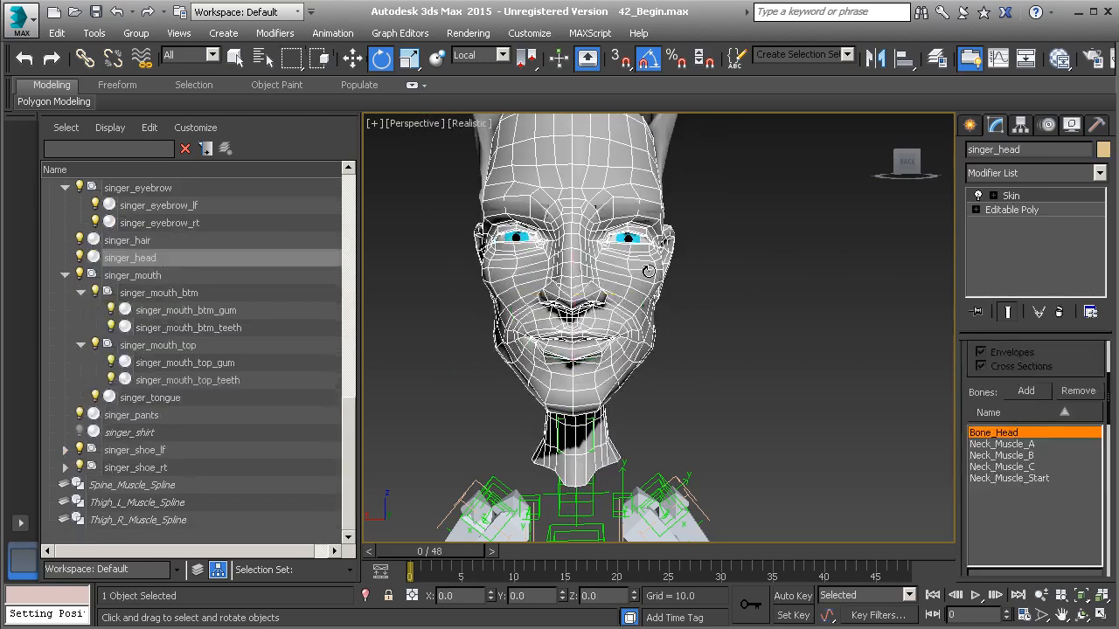
{"action": "left_click", "coordinate": [1036, 172]}
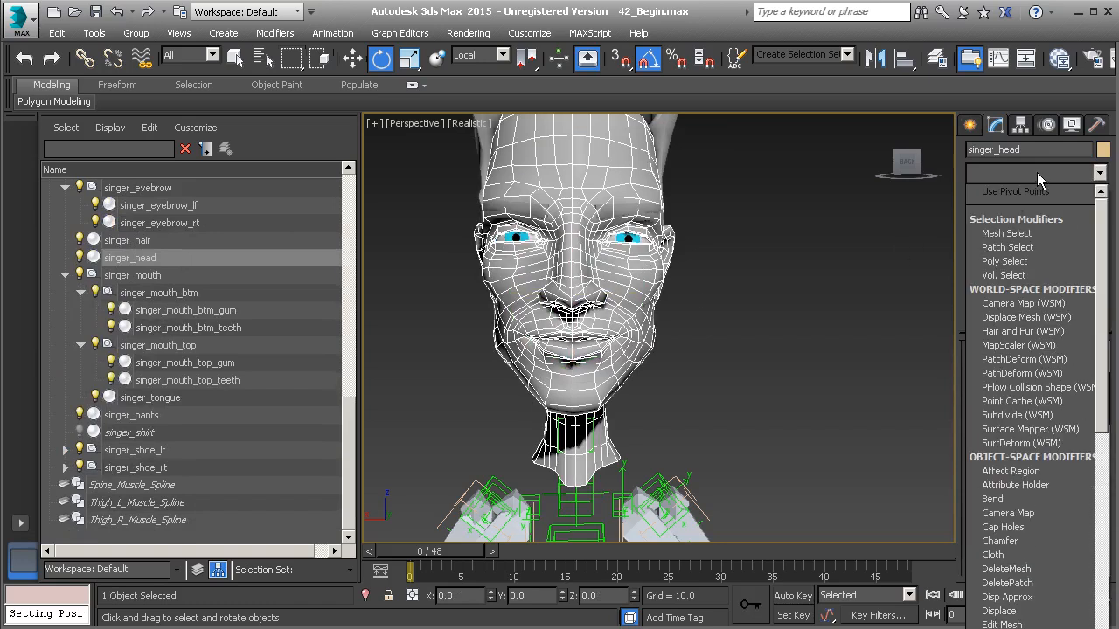
{"action": "key", "text": "t"}
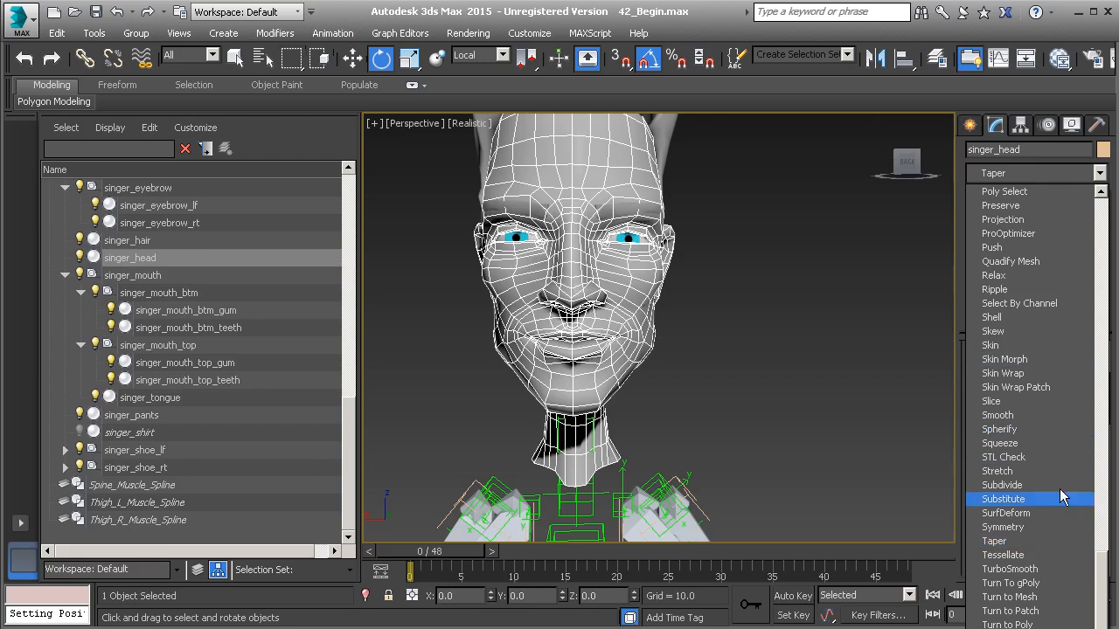
{"action": "left_click", "coordinate": [1061, 570]}
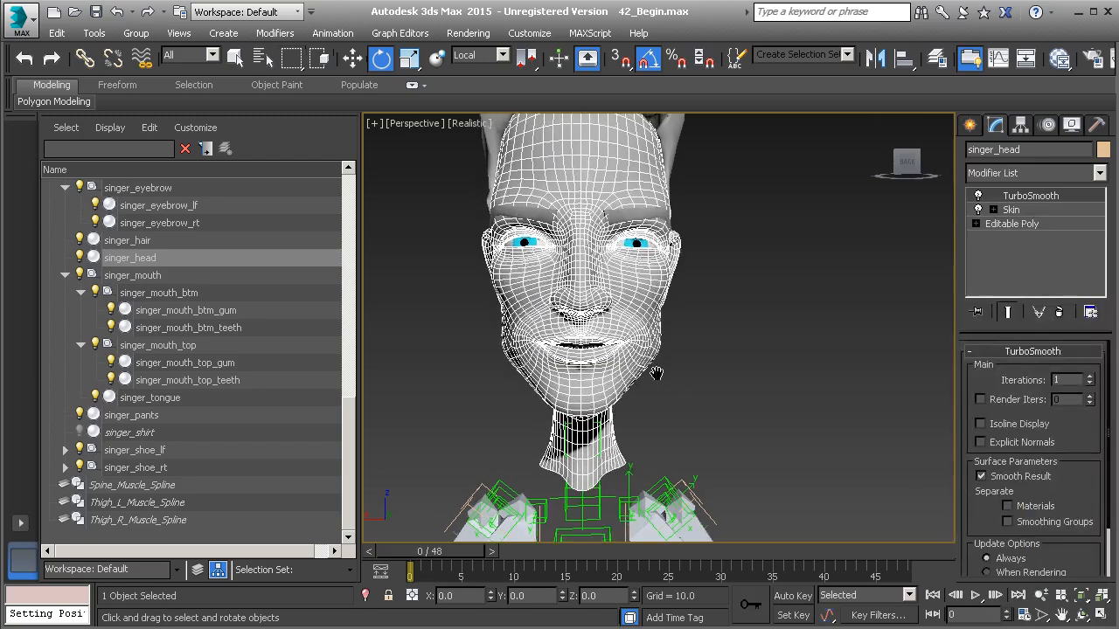
Step: Test-rotate Neck_Muscle_End again to inspect the smoothed head and neck deformation, and undo the rotation
{"action": "middle_click_drag", "start_coordinate": [654, 370], "coordinate": [726, 377]}
{"action": "scroll", "coordinate": [726, 369], "scroll_direction": "up", "scroll_amount": 3}
{"action": "middle_click_drag", "start_coordinate": [698, 309], "coordinate": [781, 389]}
{"action": "key", "text": "F3"}
{"action": "scroll", "coordinate": [666, 409], "scroll_direction": "up", "scroll_amount": 2}
{"action": "middle_click_drag", "start_coordinate": [666, 409], "coordinate": [606, 287]}
{"action": "scroll", "coordinate": [612, 253], "scroll_direction": "up", "scroll_amount": 4}
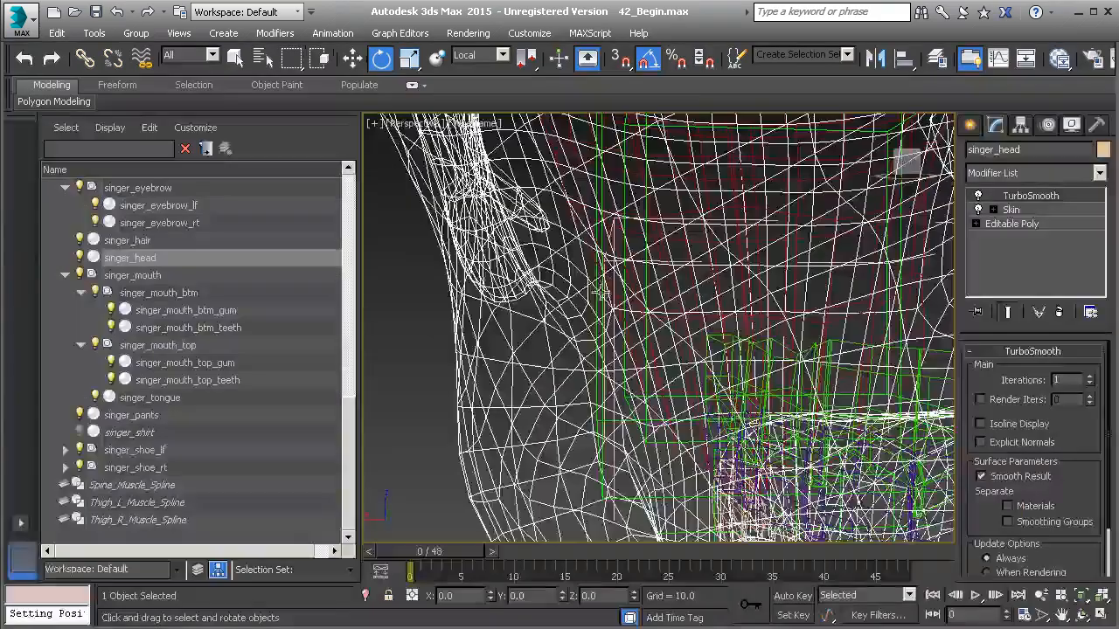
{"action": "left_click", "coordinate": [602, 292]}
{"action": "scroll", "coordinate": [713, 358], "scroll_direction": "down", "scroll_amount": 6}
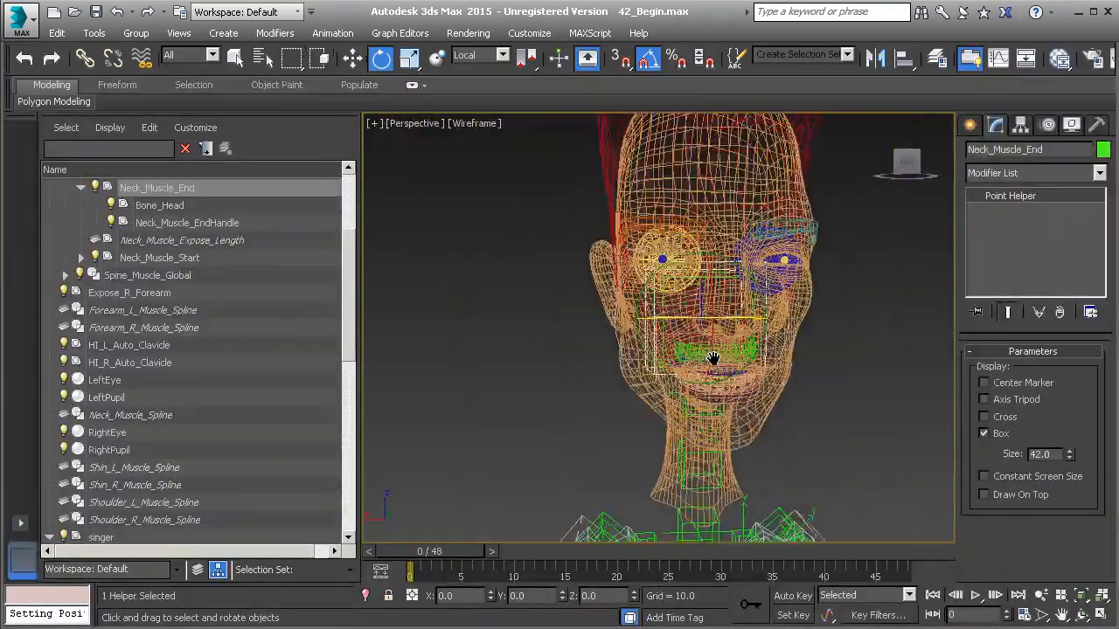
{"action": "key", "text": "F3"}
{"action": "left_click_drag", "start_coordinate": [703, 360], "coordinate": [573, 359]}
{"action": "key", "text": "ctrl+z"}
{"action": "middle_click_drag", "start_coordinate": [679, 459], "coordinate": [806, 464], "text": "alt"}
{"action": "middle_click_drag", "start_coordinate": [702, 442], "coordinate": [603, 457], "text": "alt"}
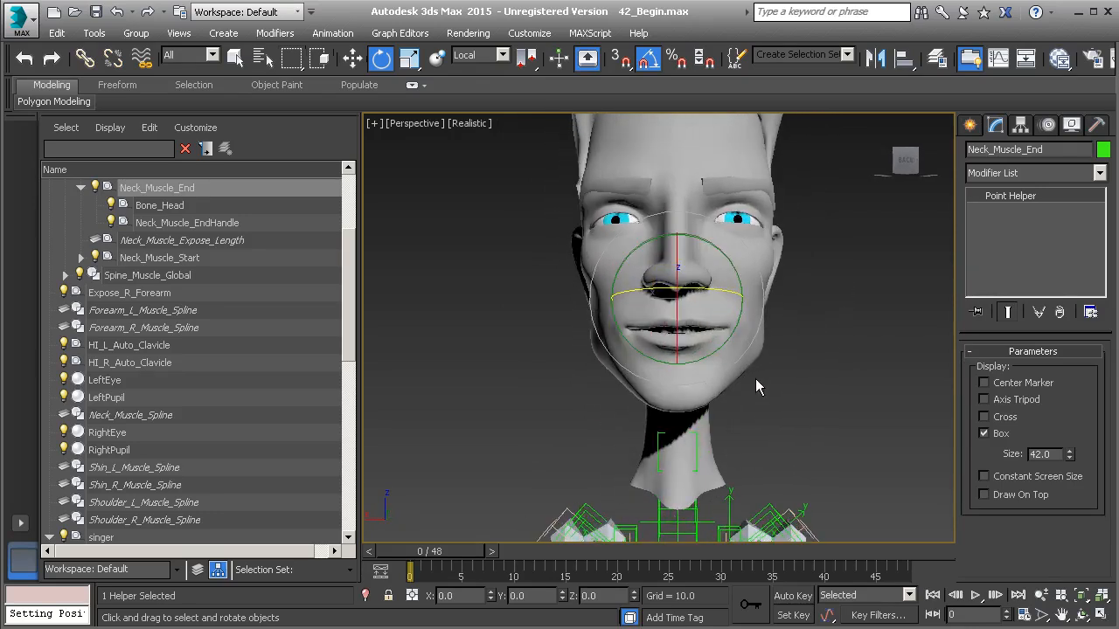
Step: Remove the TurboSmooth modifier from singer_head
{"action": "left_click", "coordinate": [751, 356]}
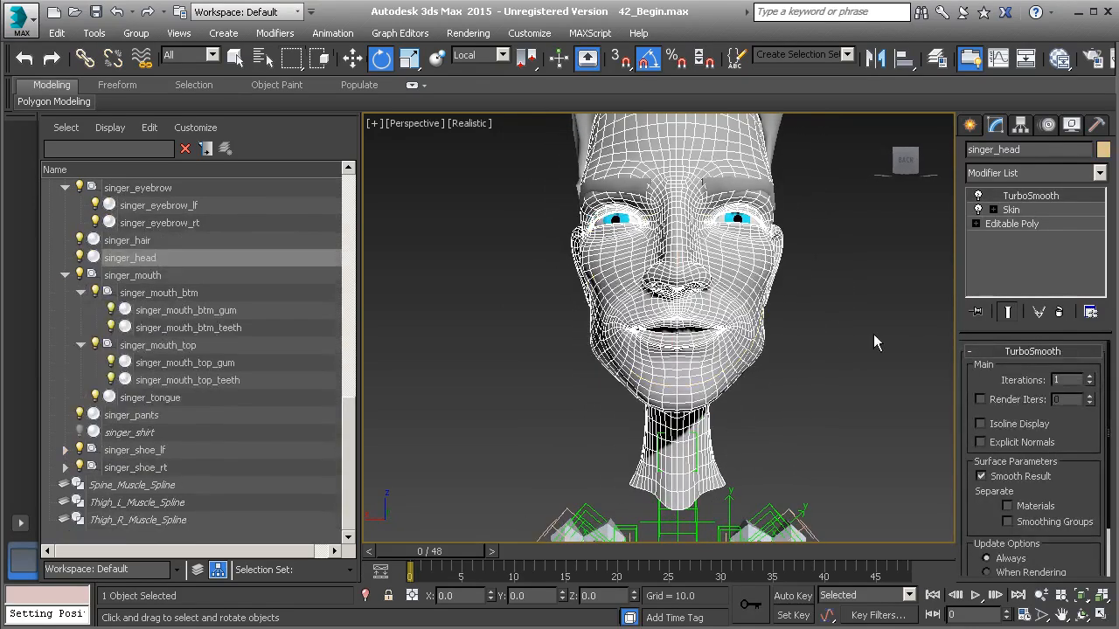
{"action": "left_click", "coordinate": [1059, 313]}
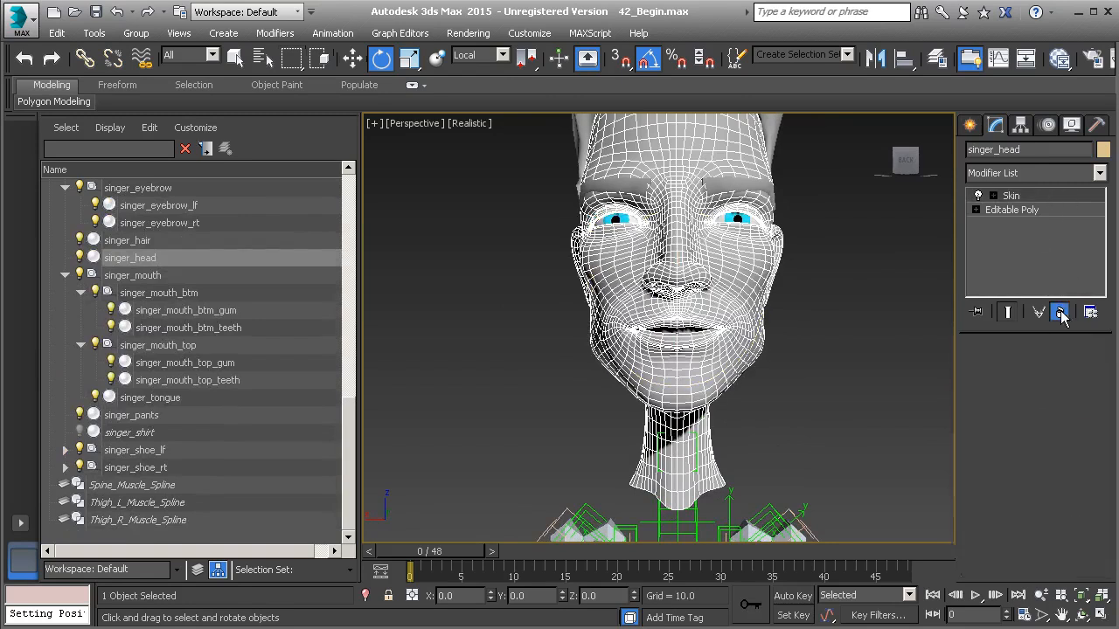